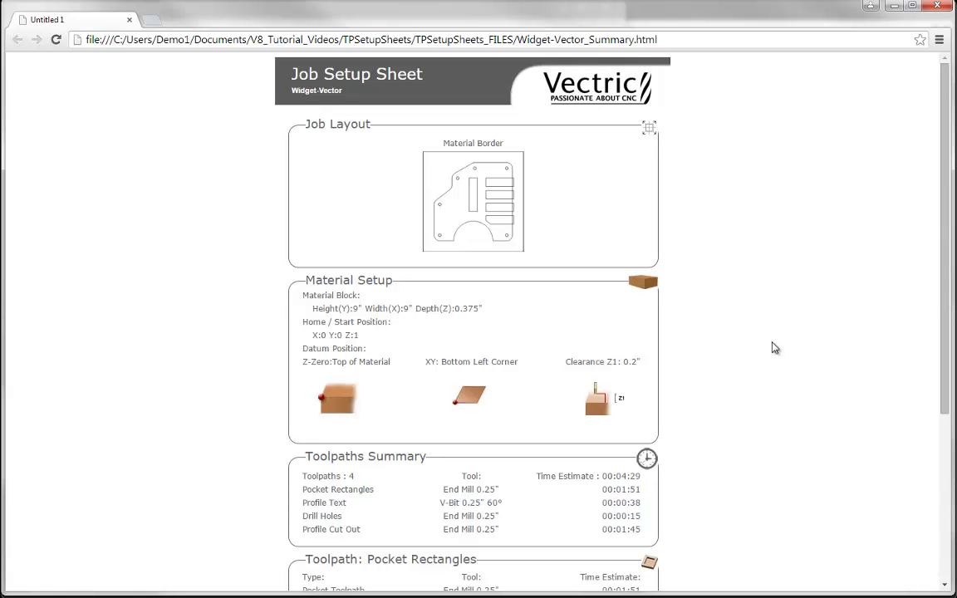
# Review the Widget-Vector job setup sheet, from the job layout and material setup down to the individual toolpath details.
pyautogui.moveTo(941, 295); pyautogui.dragTo(943, 467)
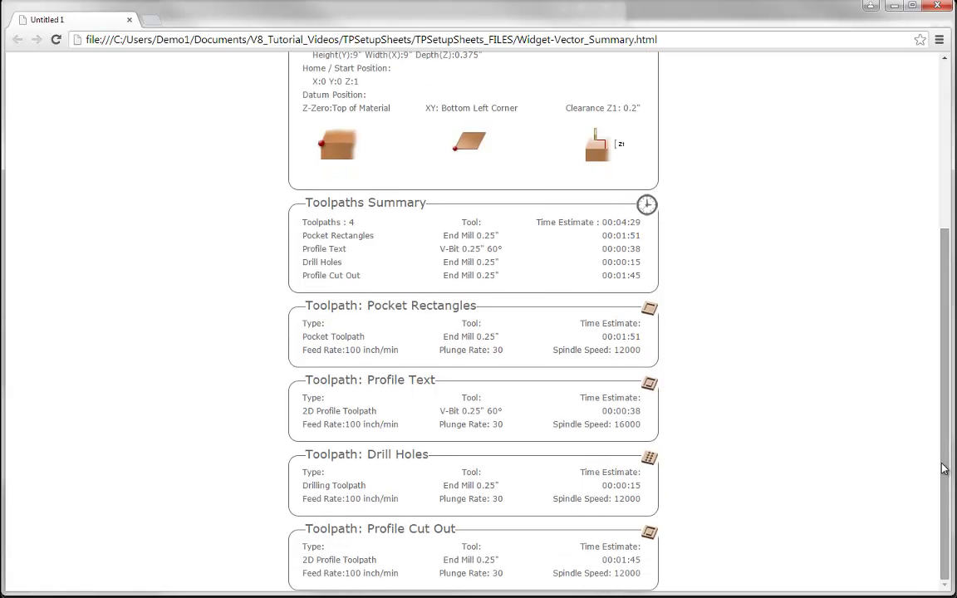
pyautogui.moveTo(944, 470); pyautogui.dragTo(917, 296)
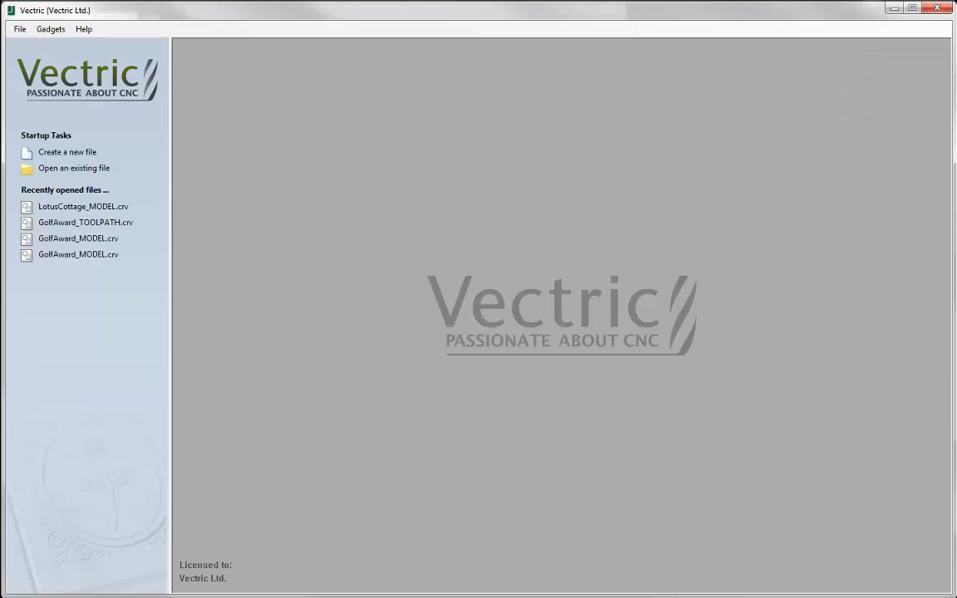
# Switch to the Vectric program and open the existing file Widget-Vector.crv from the TPSetupSheets_FILES folder.
pyautogui.click(111, 169)
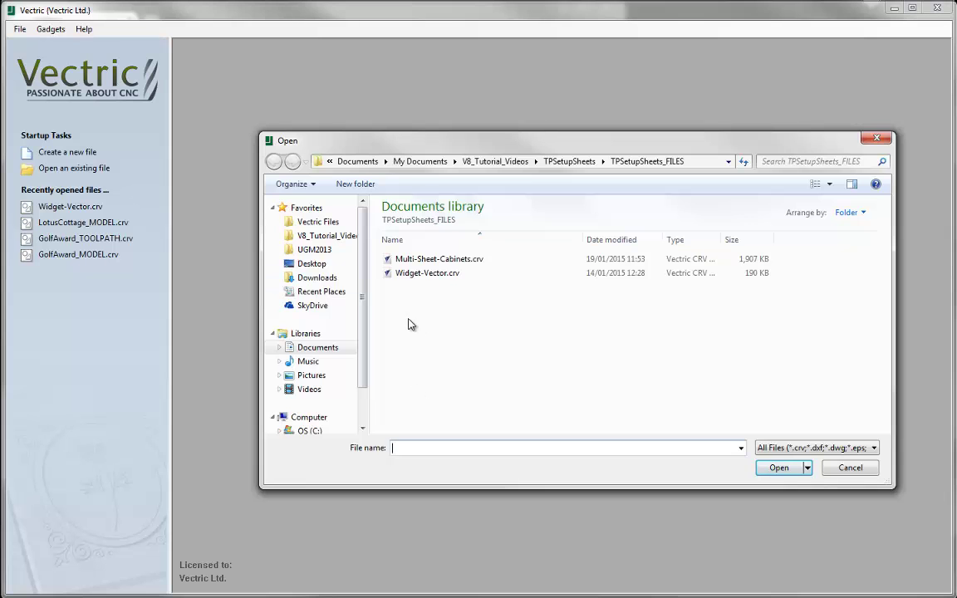
pyautogui.click(442, 274)
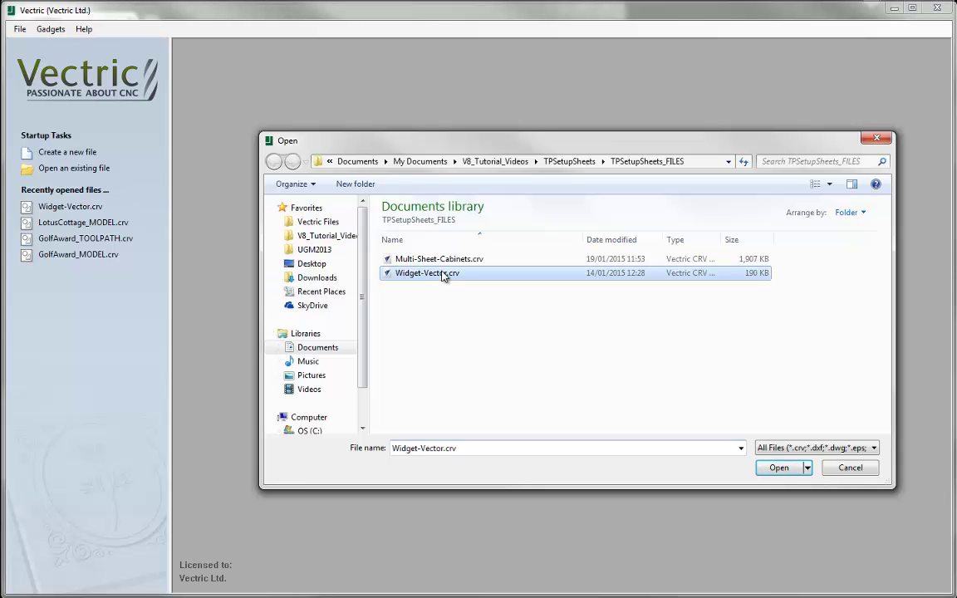
pyautogui.click(778, 469)
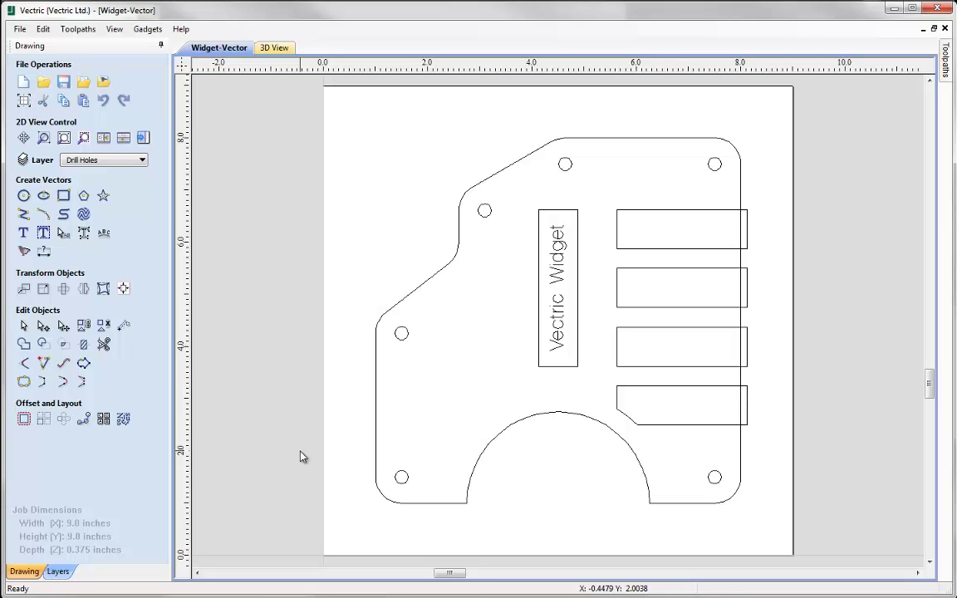
# Keep the toolpath list permanently displayed beside the drawing and show the list of layers.
pyautogui.click(945, 60)
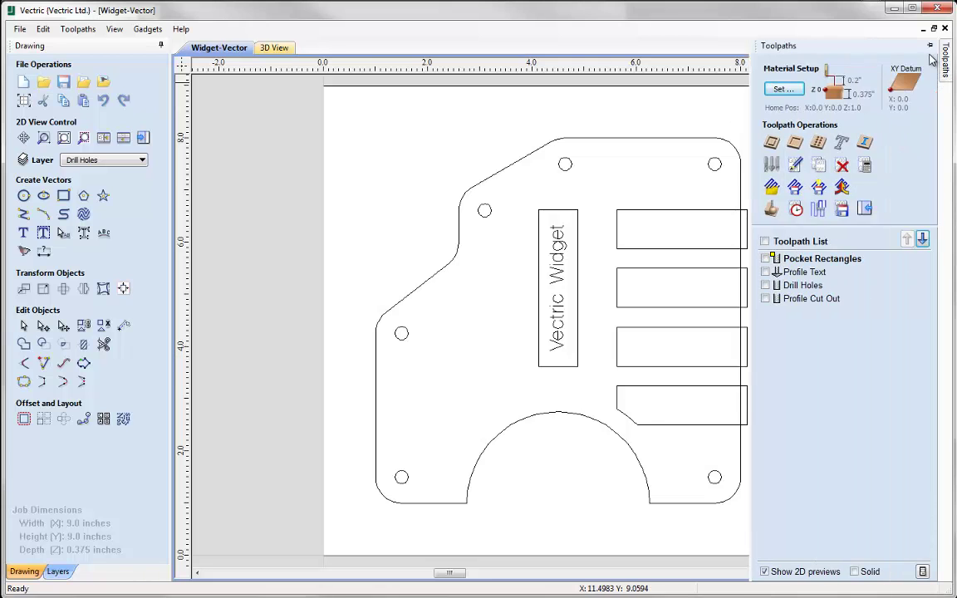
pyautogui.click(929, 46)
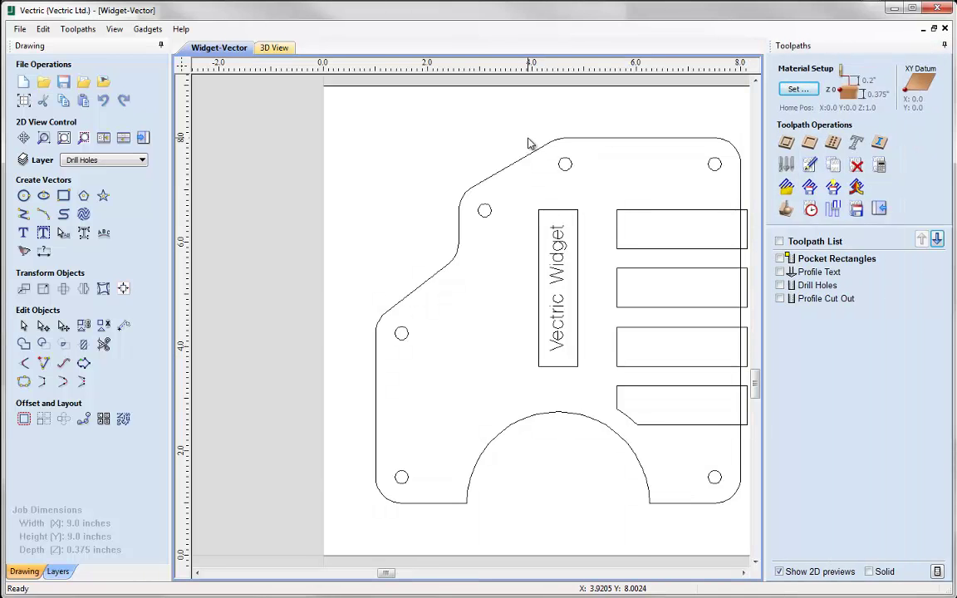
pyautogui.click(59, 571)
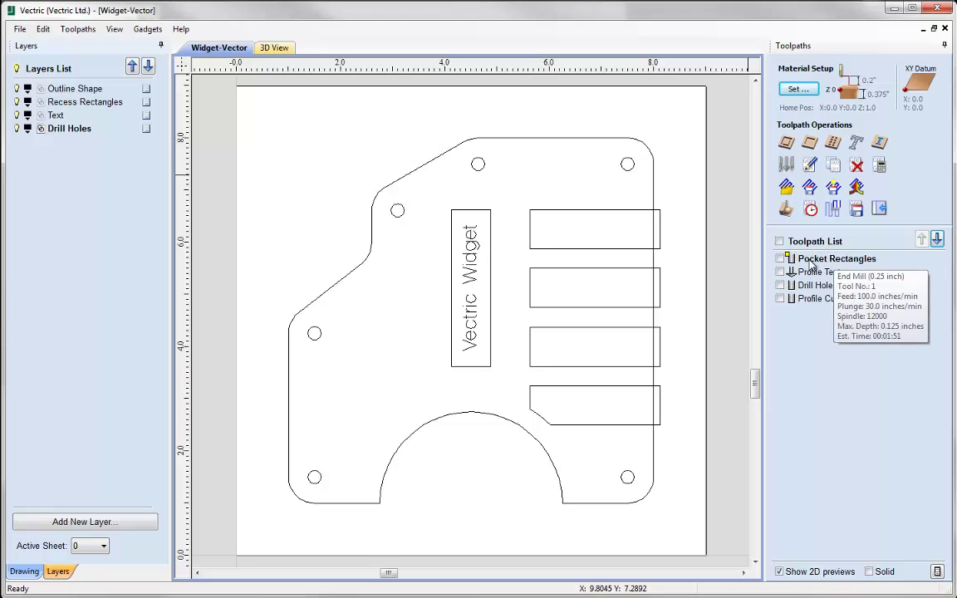
pyautogui.moveTo(816, 280)
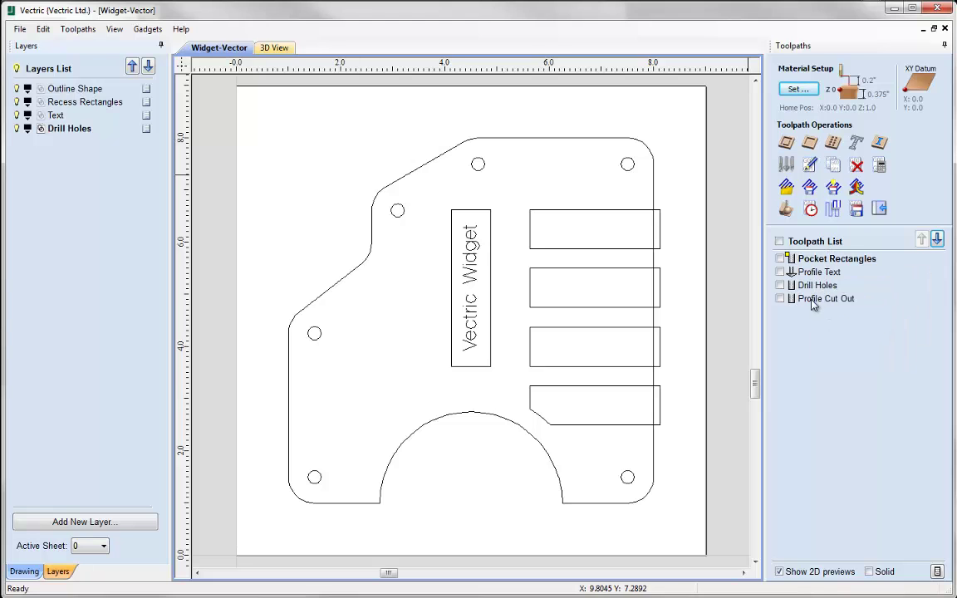
pyautogui.moveTo(812, 306)
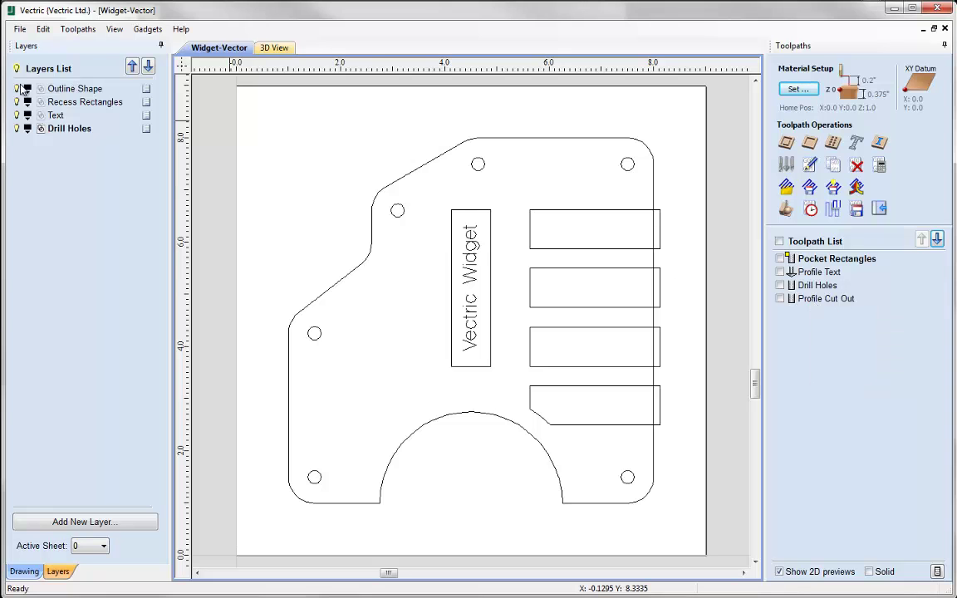
# Hide and show the Outline Shape, Recess Rectangles, Text and Drill Holes layers one by one to identify their vectors.
pyautogui.click(17, 88)
pyautogui.click(17, 88)
pyautogui.click(17, 101)
pyautogui.click(17, 102)
pyautogui.click(17, 116)
pyautogui.click(16, 115)
pyautogui.click(17, 128)
pyautogui.click(16, 129)
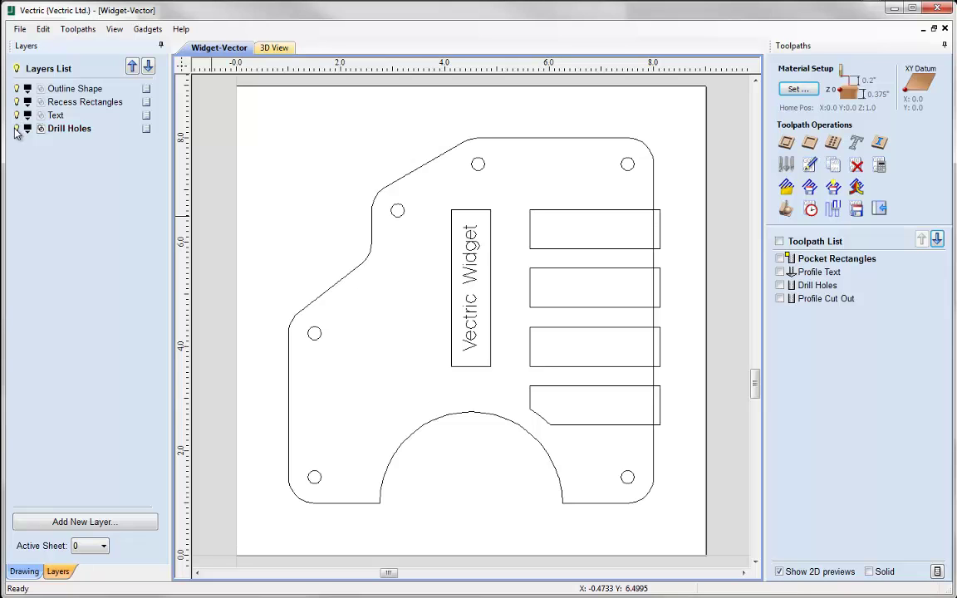
# Inspect the Pocket Rectangles toolpath settings and its vector selection filters, then close them without changes.
pyautogui.doubleClick(858, 262)
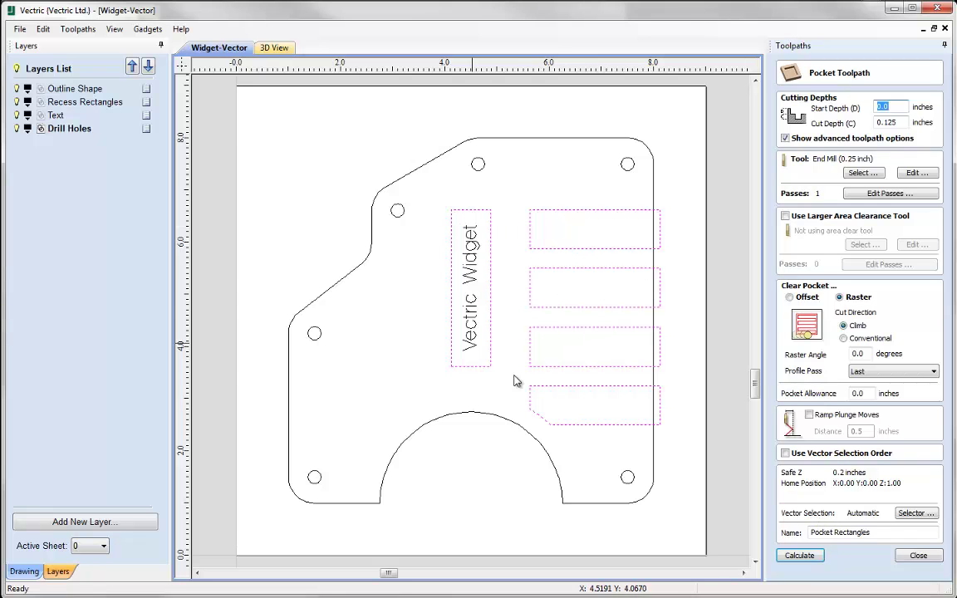
pyautogui.click(914, 514)
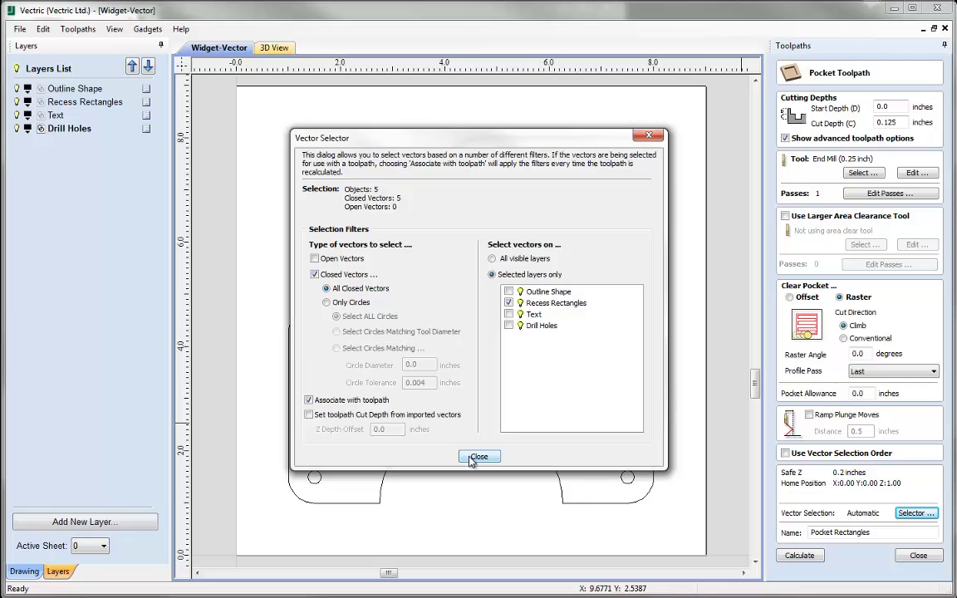
pyautogui.moveTo(403, 141); pyautogui.dragTo(80, 172)
pyautogui.moveTo(177, 174); pyautogui.dragTo(416, 173)
pyautogui.click(366, 487)
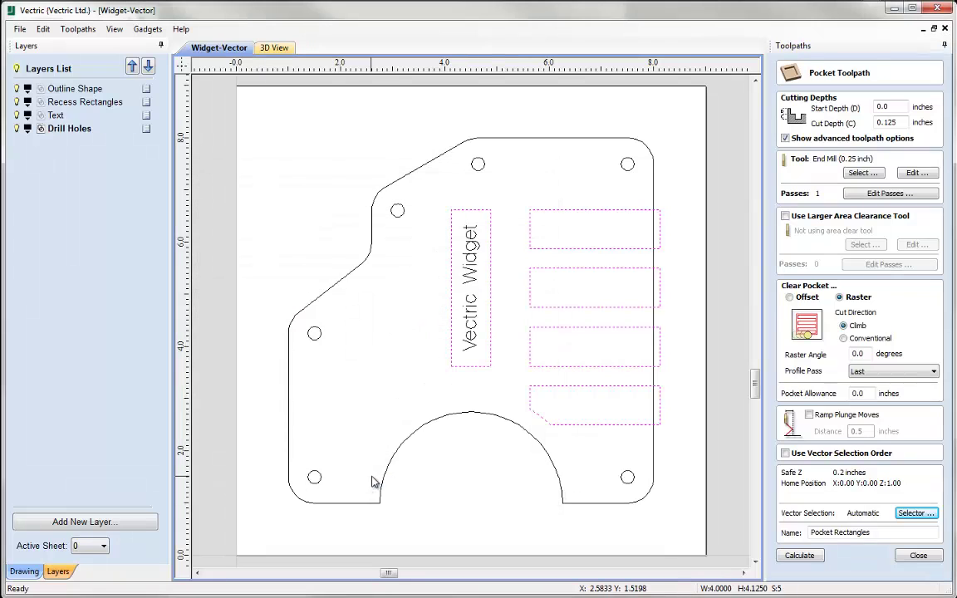
pyautogui.click(917, 555)
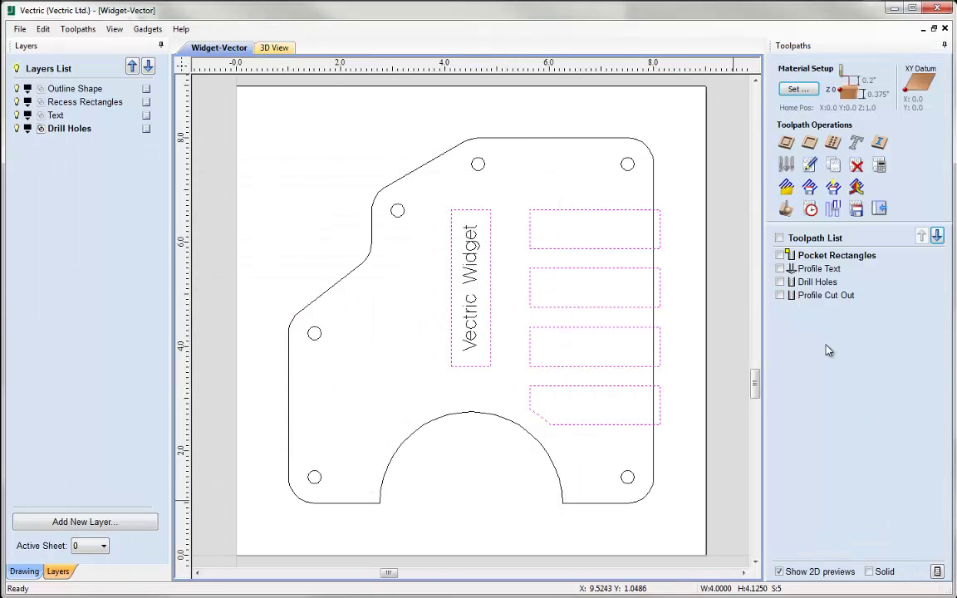
# Inspect the settings and associated vectors of the Profile Text, Drill Holes and Profile Cut Out toolpaths, leaving nothing selected.
pyautogui.doubleClick(814, 270)
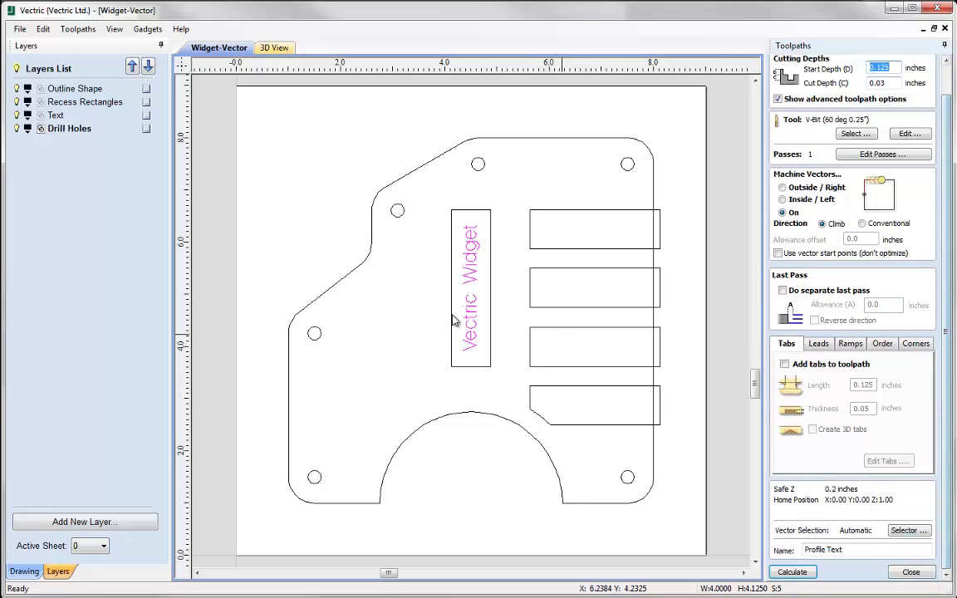
pyautogui.click(911, 572)
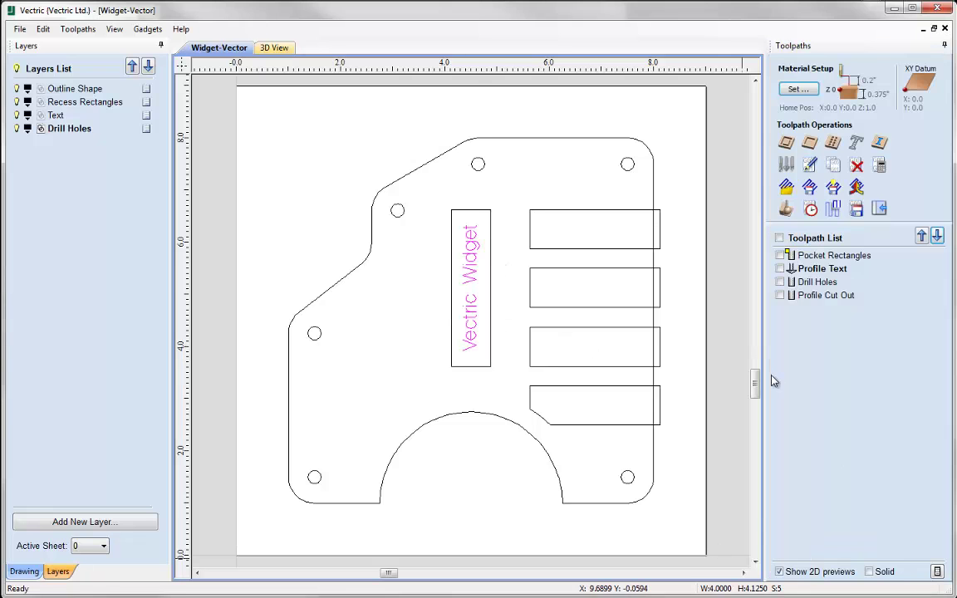
pyautogui.doubleClick(818, 282)
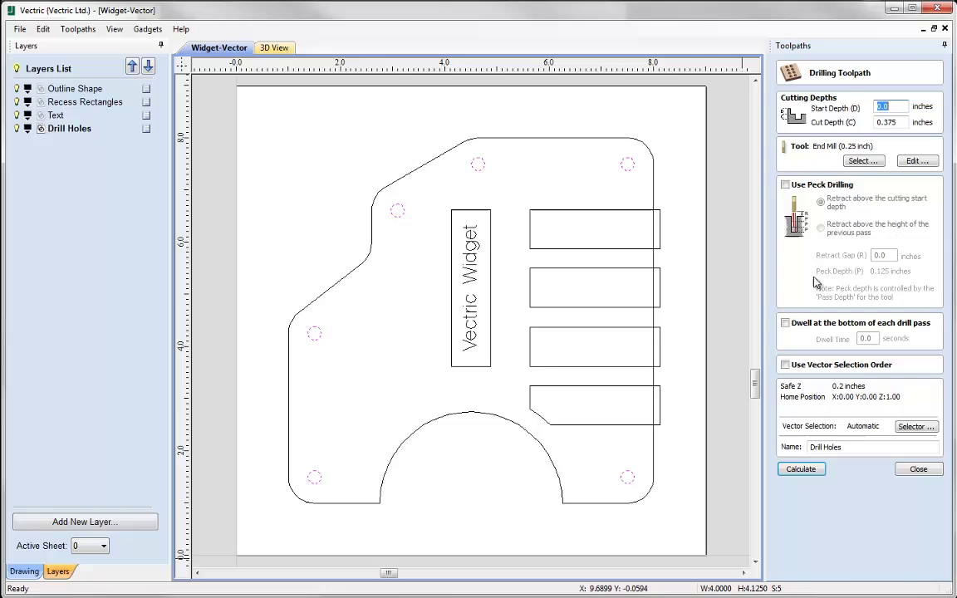
pyautogui.click(917, 470)
pyautogui.doubleClick(811, 296)
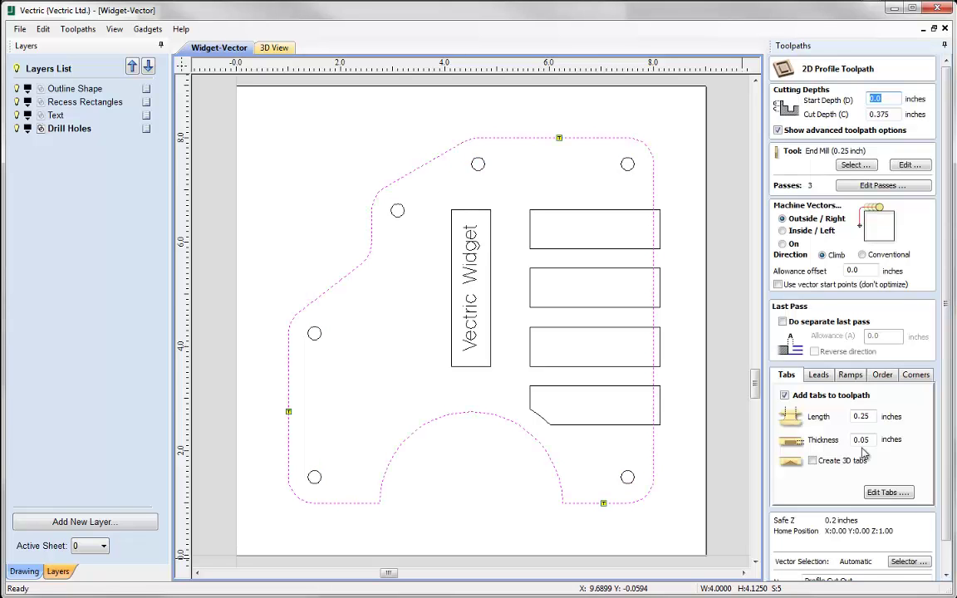
pyautogui.scroll(-1, 864, 452)
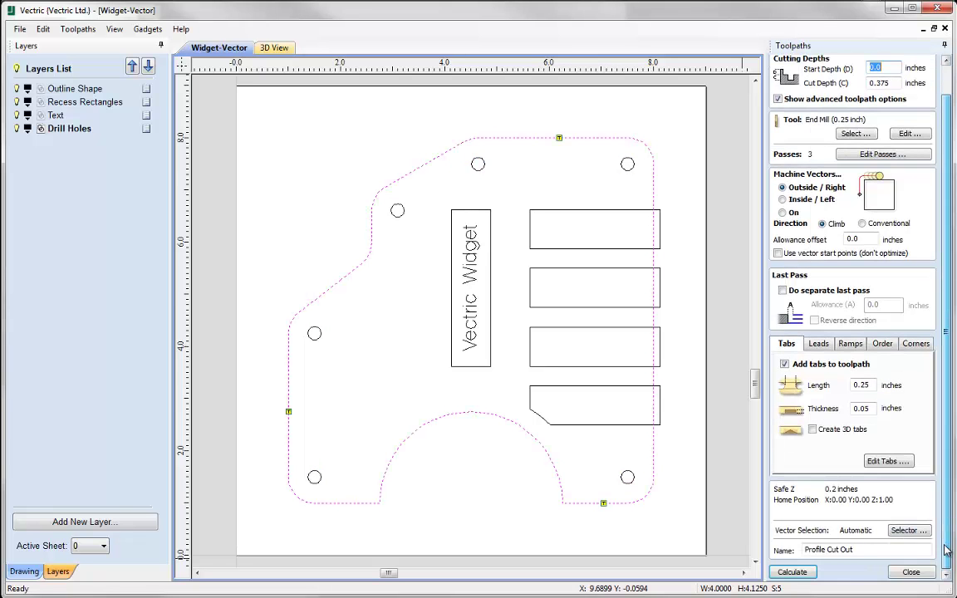
pyautogui.click(911, 573)
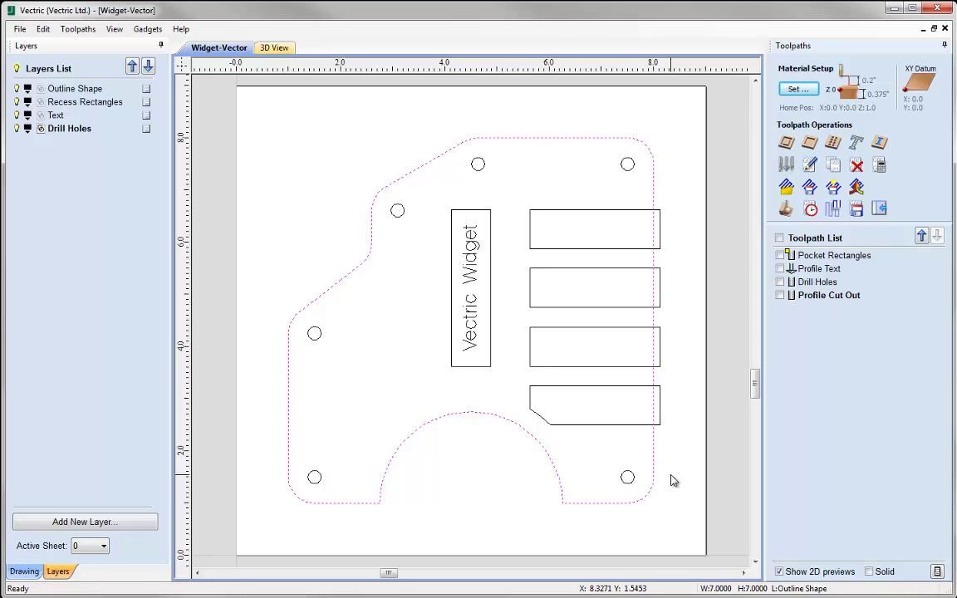
pyautogui.click(673, 480)
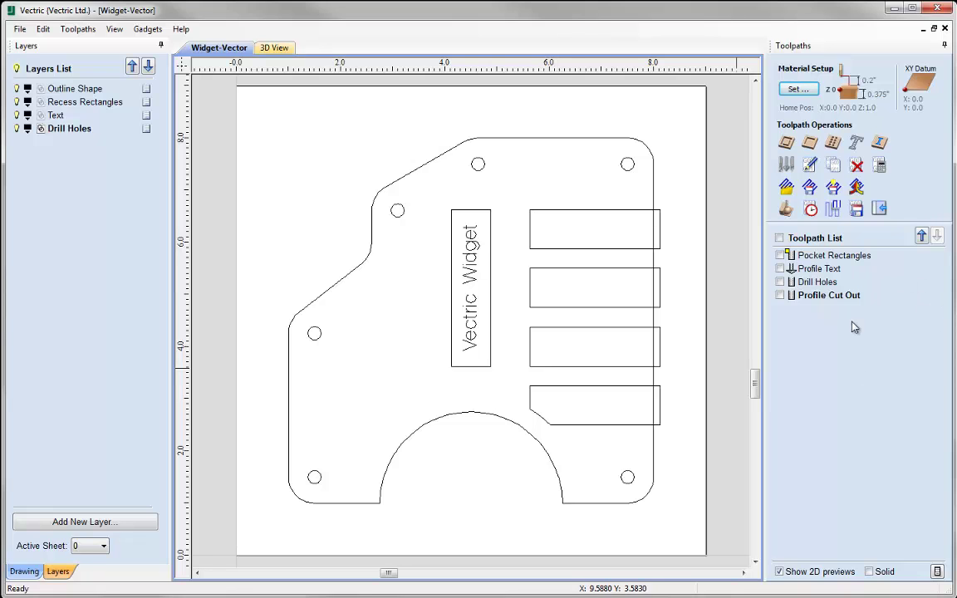
# Create a job sheet for the widget toolpaths and save it as Widget-Vector_Summary.html in the TPSetupSheets_FILES folder.
pyautogui.click(88, 31)
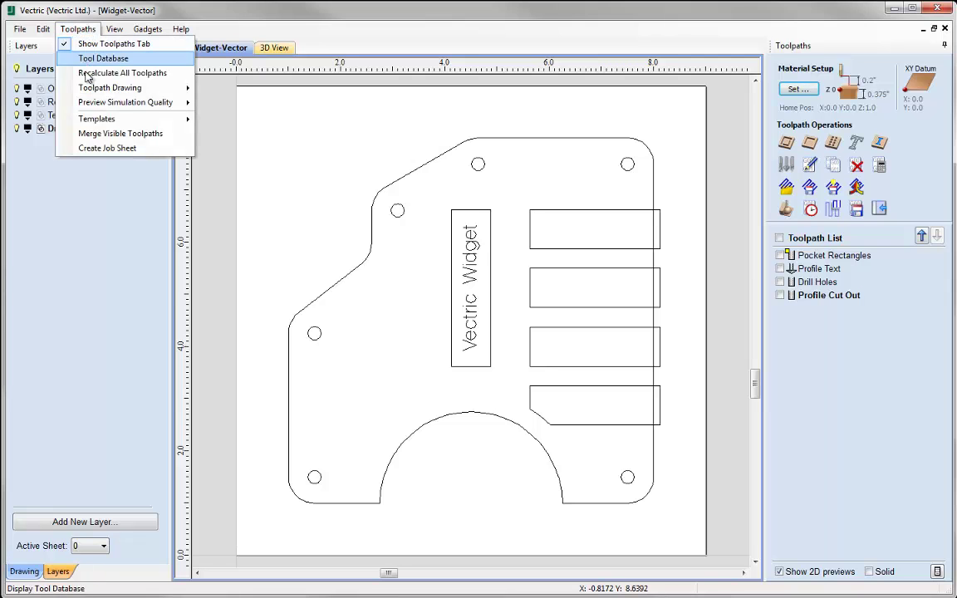
pyautogui.click(97, 149)
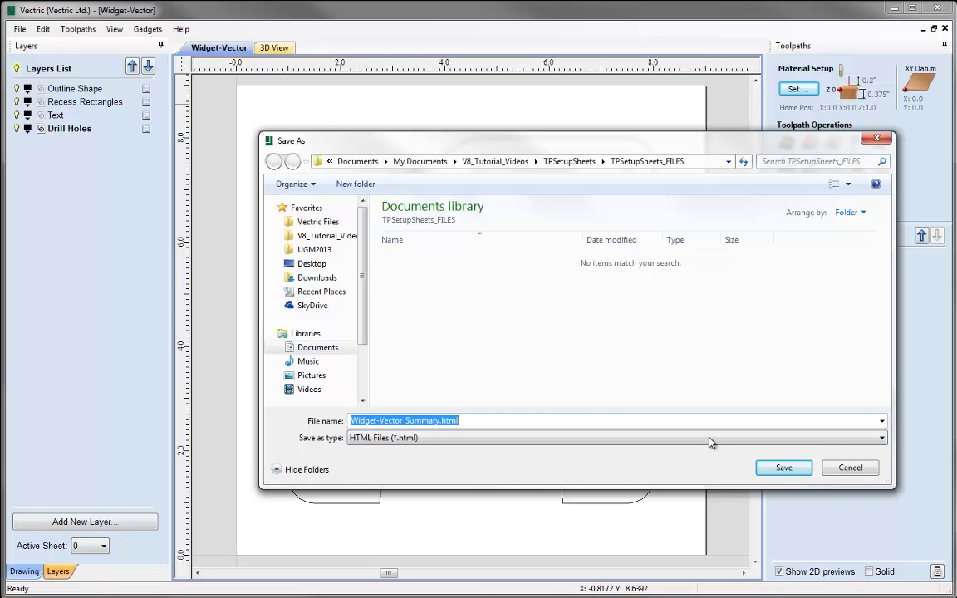
pyautogui.click(786, 468)
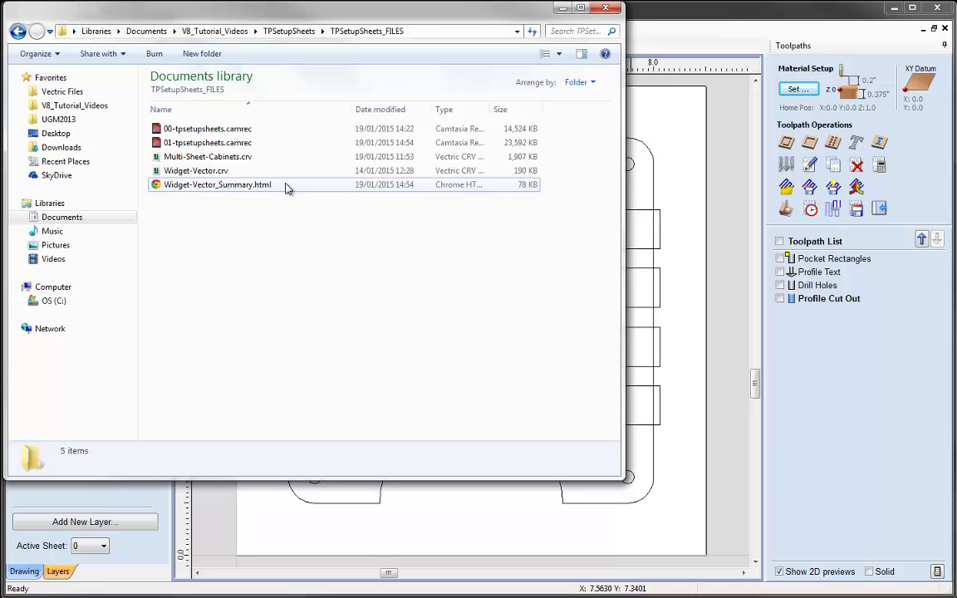
# Open Widget-Vector_Summary.html in the browser and review its toolpath summary and the Pocket Rectangles section.
pyautogui.doubleClick(285, 186)
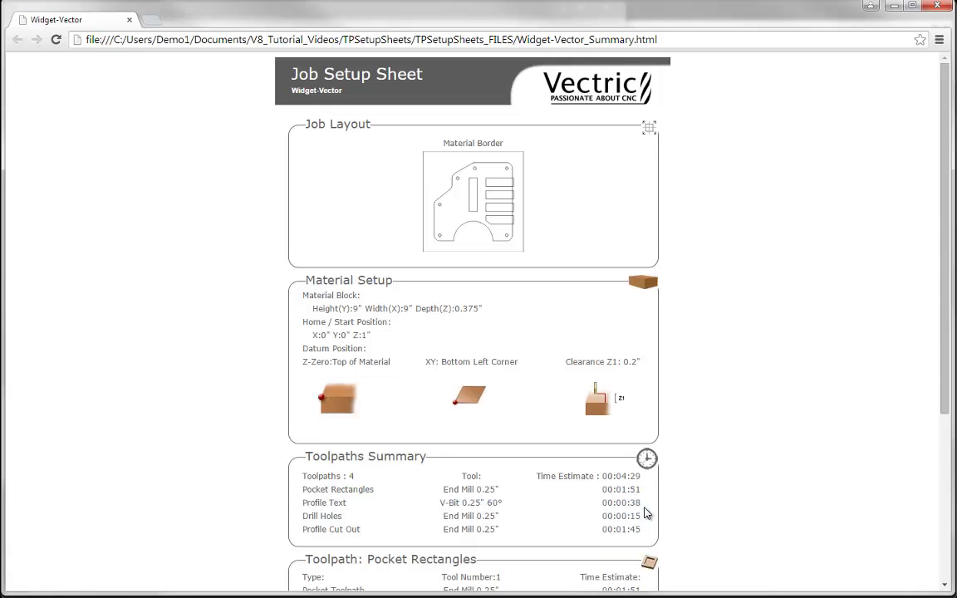
pyautogui.moveTo(946, 357); pyautogui.dragTo(918, 525)
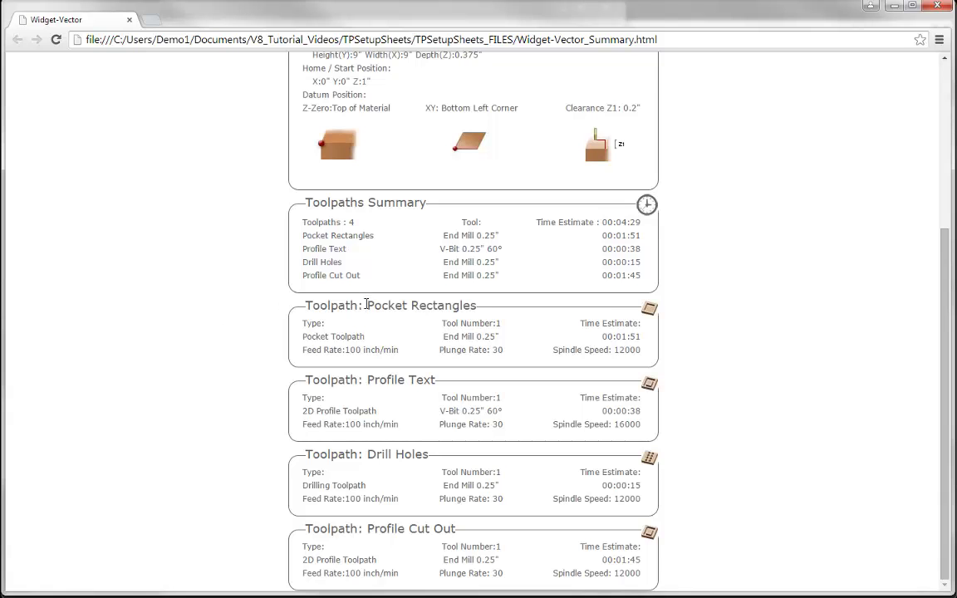
pyautogui.moveTo(399, 307); pyautogui.dragTo(380, 330)
pyautogui.click(361, 332)
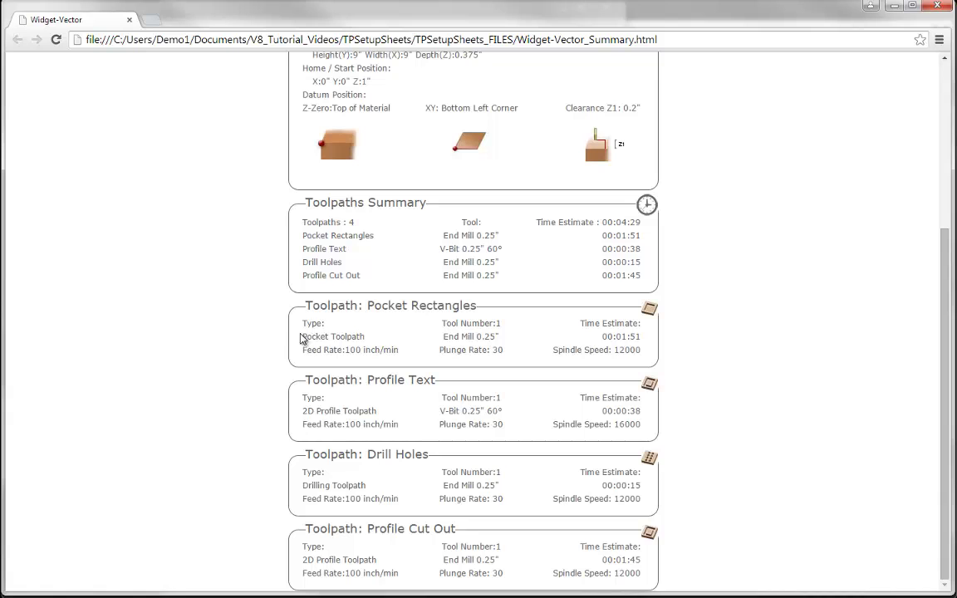
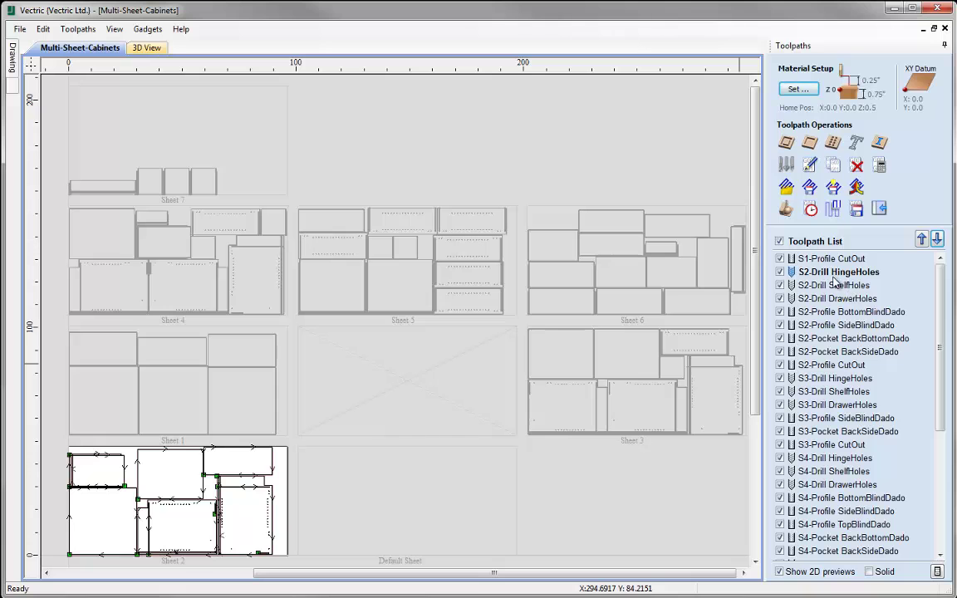
# Go through the Sheet 2 toolpaths from S2-Drill ShelfHoles to S2-Profile CutOut to examine the vectors each one uses.
pyautogui.click(832, 286)
pyautogui.click(832, 299)
pyautogui.click(833, 312)
pyautogui.click(833, 325)
pyautogui.click(833, 340)
pyautogui.click(833, 353)
pyautogui.click(834, 366)
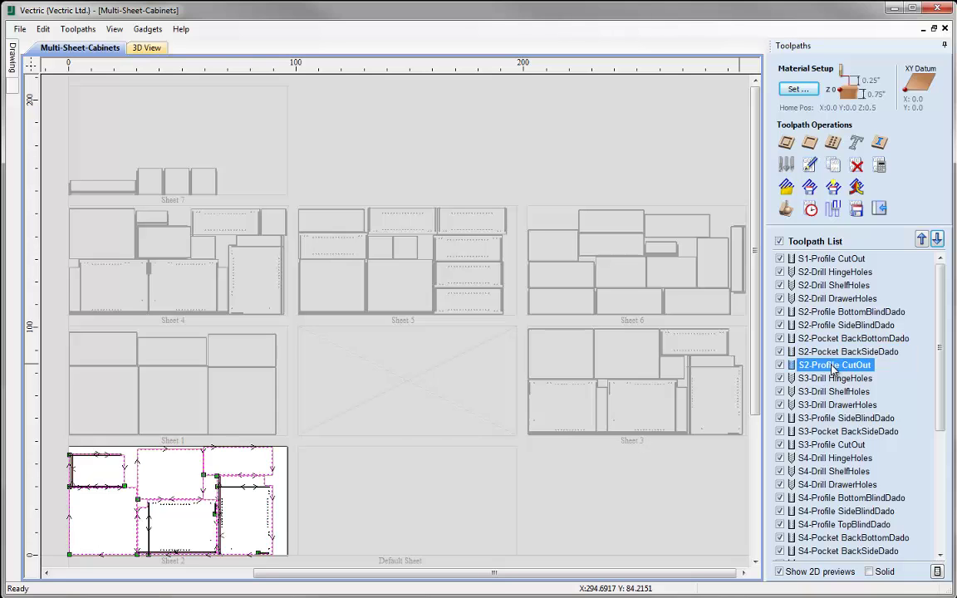
# Create job sheets for the multi-sheet cabinet toolpaths, saving them under the name Multi-Sheet-Cabinets_Summary.html.
pyautogui.click(70, 33)
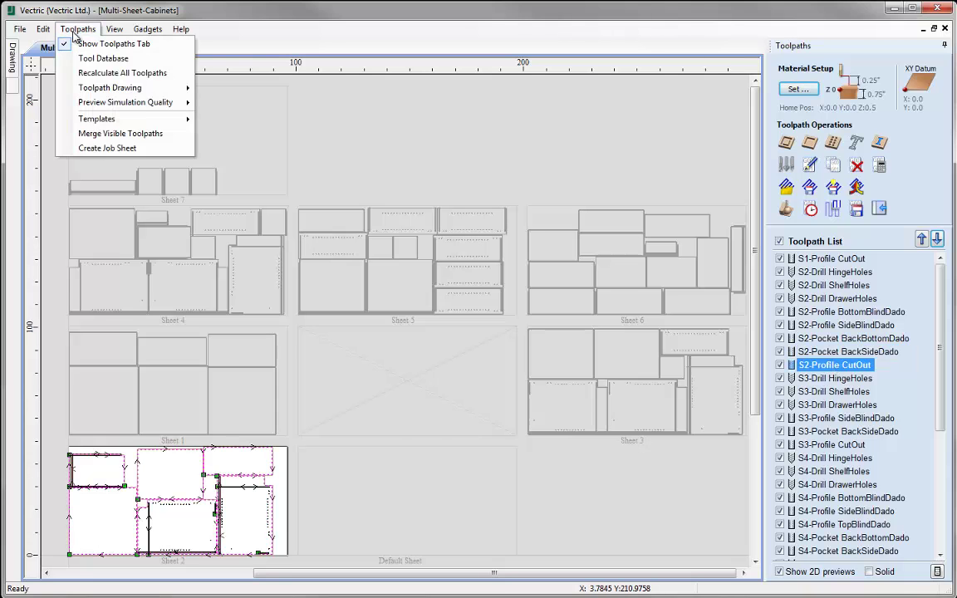
pyautogui.click(83, 150)
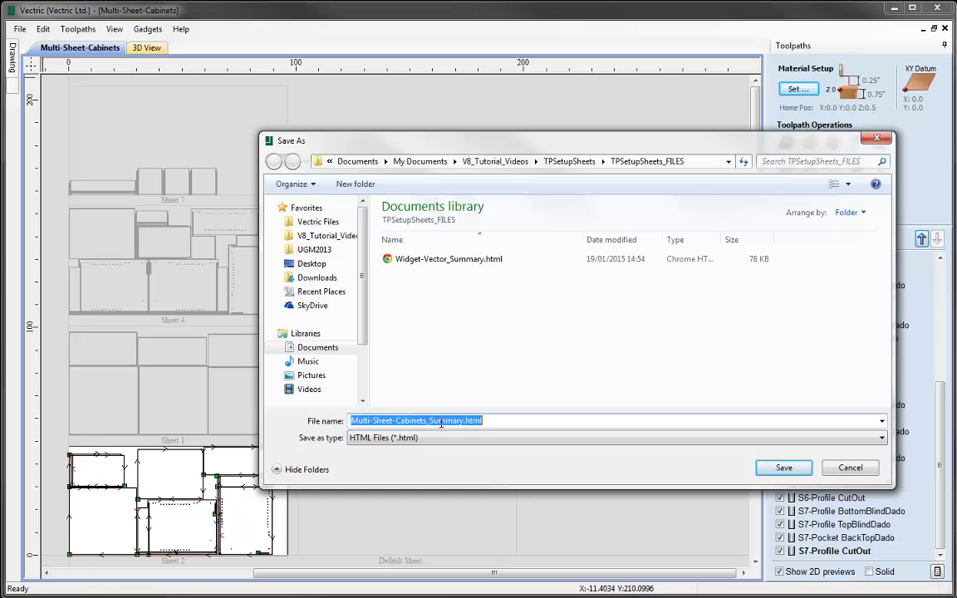
pyautogui.click(785, 466)
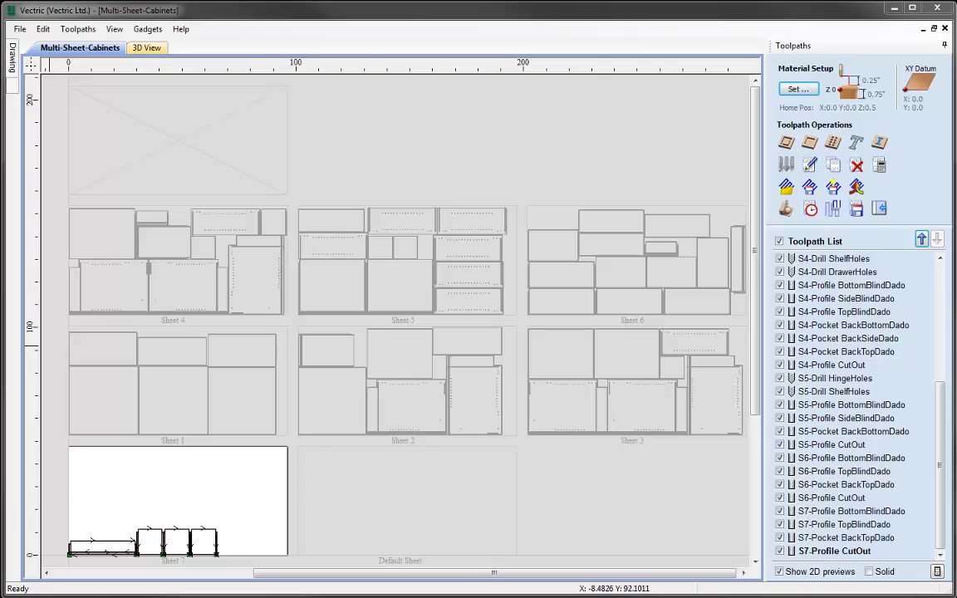
# Switch to the TPSetupSheets_FILES folder and open Multi-Sheet-Cabinets_Summary_Sheet_1.html through Sheet_7.html together in Chrome.
pyautogui.hotkey('alt', 'Tab')
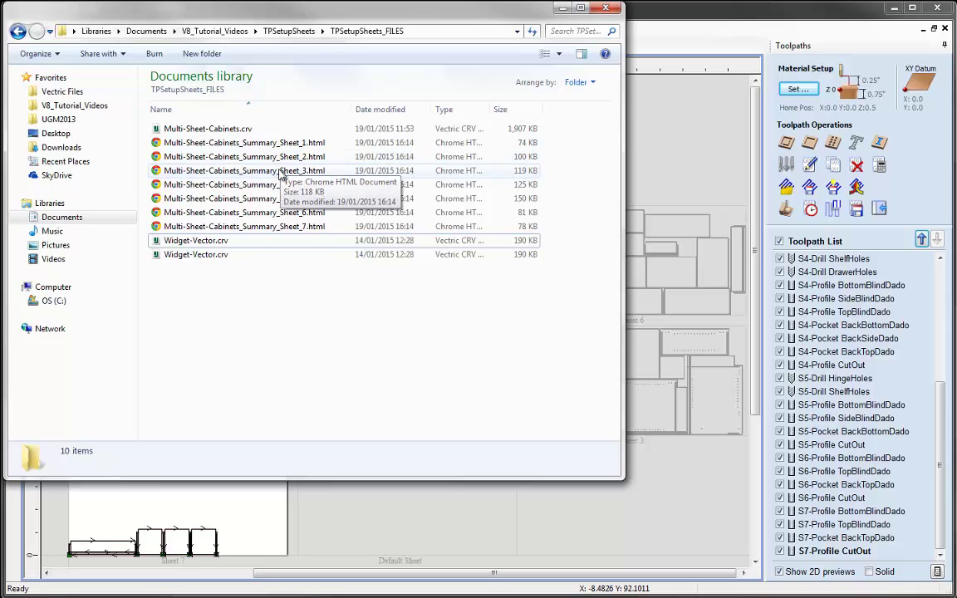
pyautogui.click(268, 146)
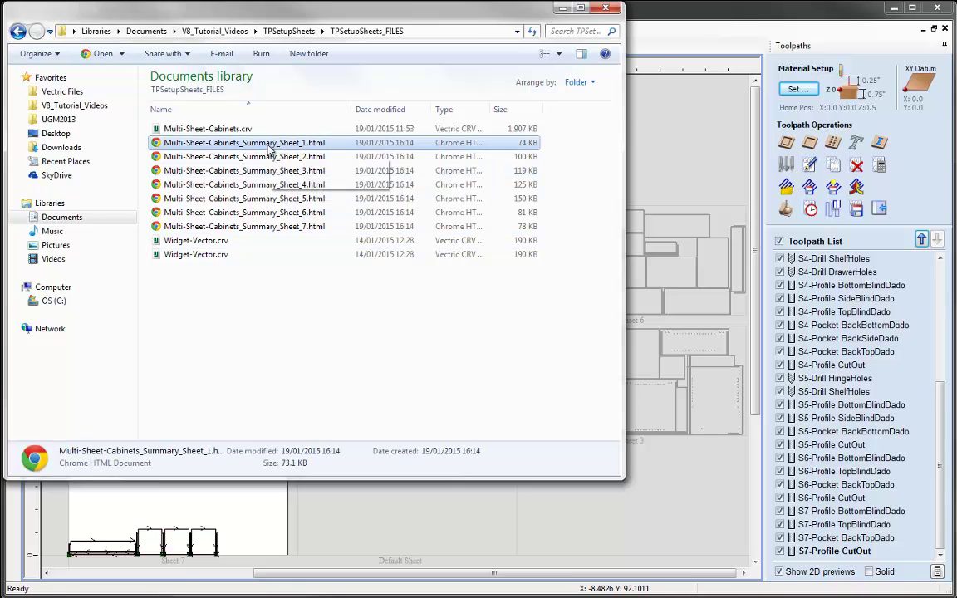
pyautogui.keyDown('shift'); pyautogui.click(269, 227); pyautogui.keyUp('shift')
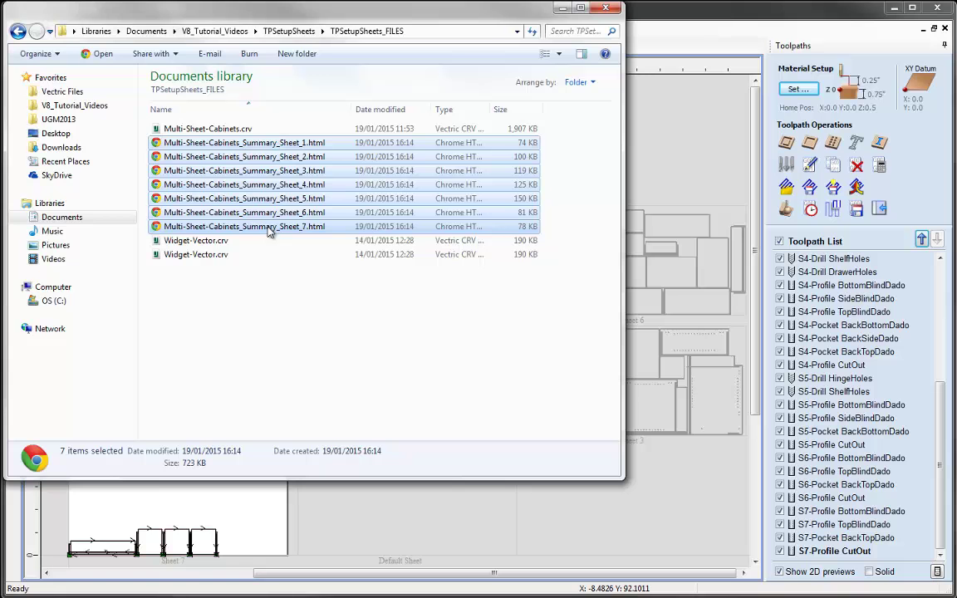
pyautogui.rightClick(269, 147)
pyautogui.click(296, 155)
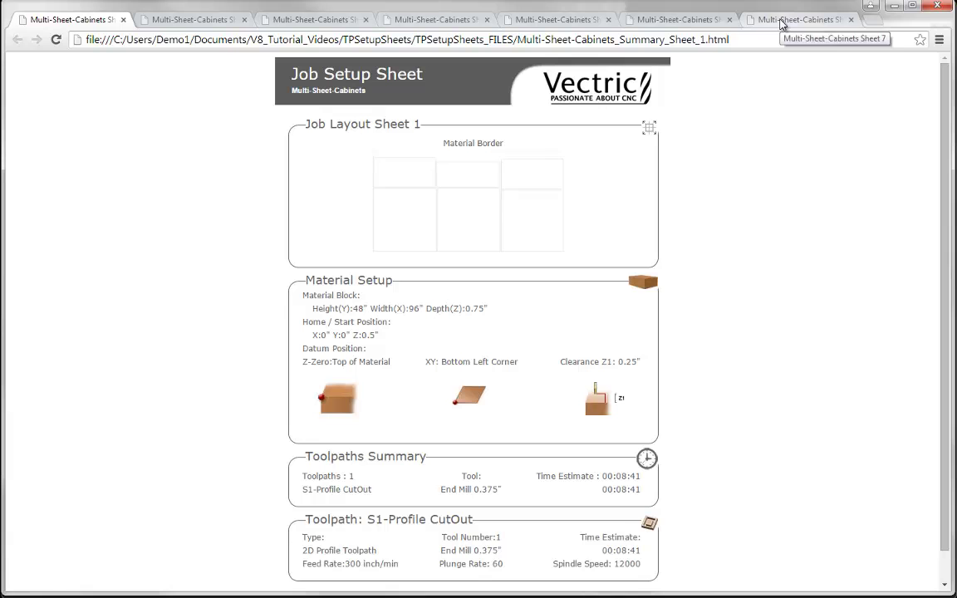
# Browse the cabinet job setup sheets from Sheet 2 through Sheet 7 and back to Sheet 1, comparing their layouts and toolpath summaries.
pyautogui.click(190, 21)
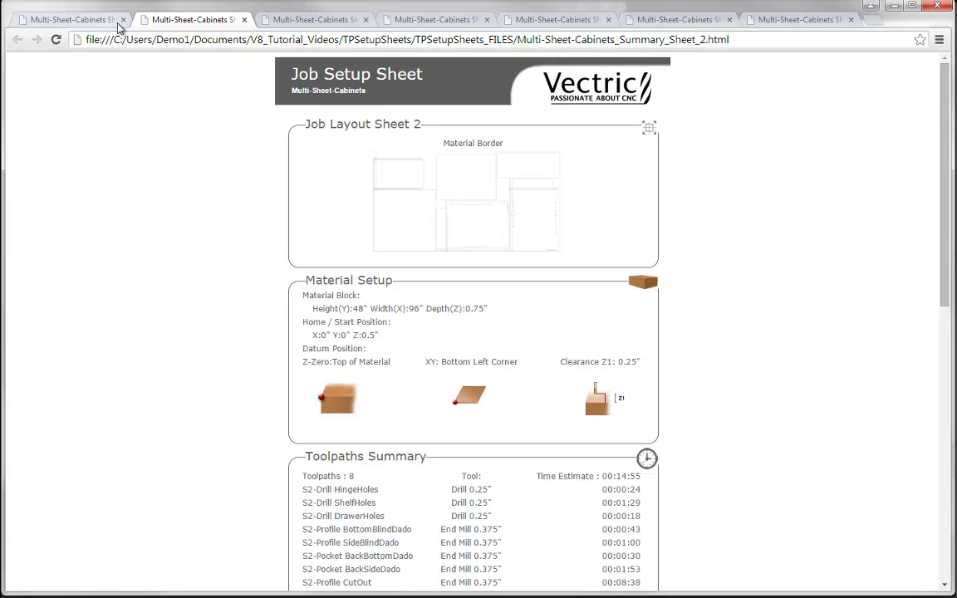
pyautogui.click(319, 26)
pyautogui.click(401, 25)
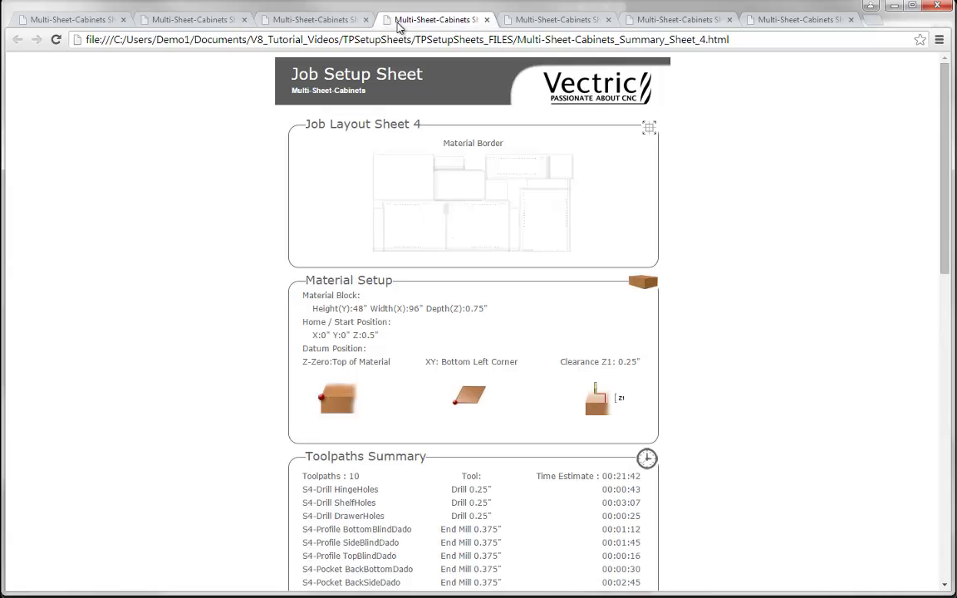
pyautogui.click(544, 25)
pyautogui.click(687, 26)
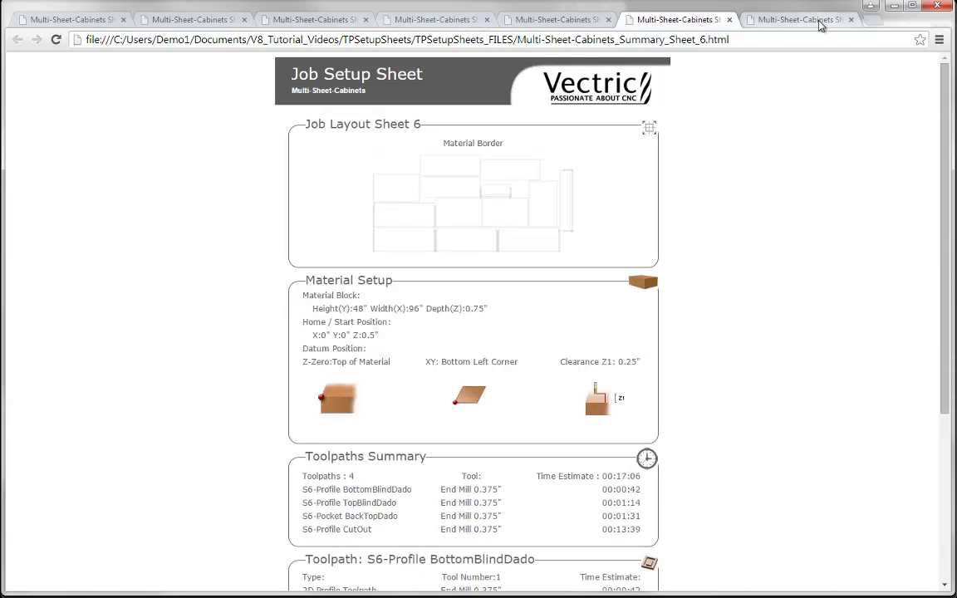
pyautogui.click(816, 26)
pyautogui.click(650, 25)
pyautogui.click(527, 21)
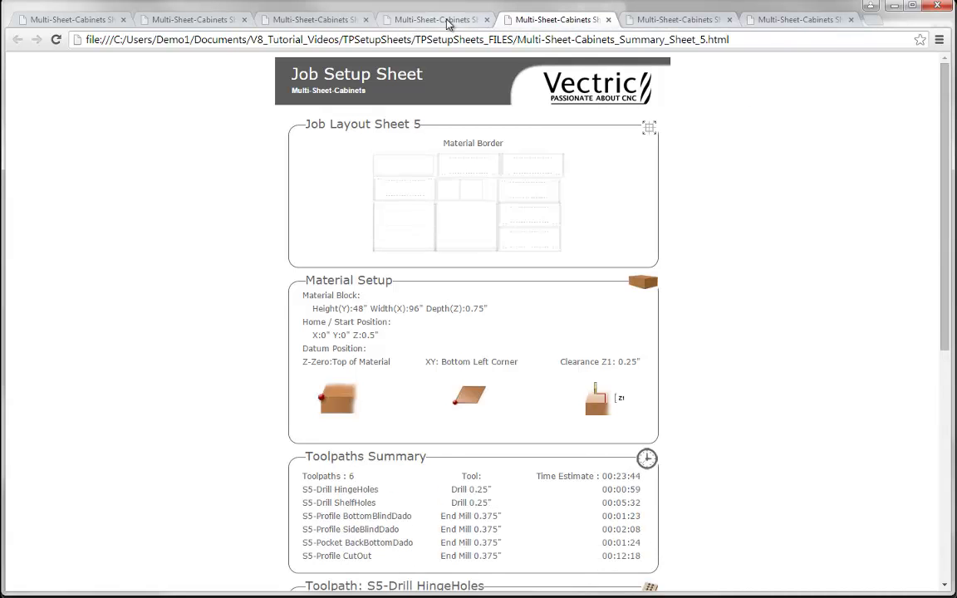
pyautogui.click(403, 21)
pyautogui.click(287, 21)
pyautogui.click(174, 21)
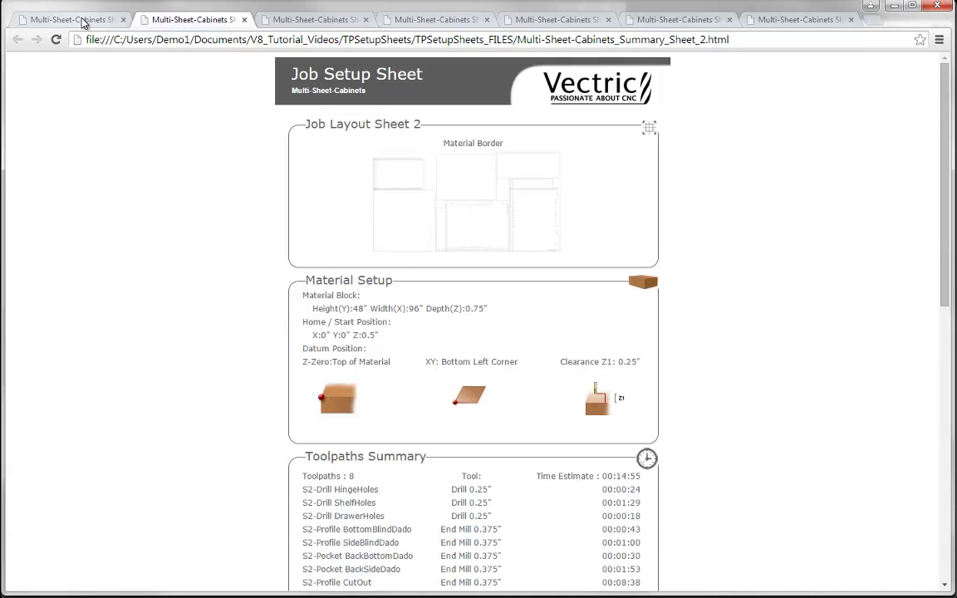
pyautogui.click(77, 21)
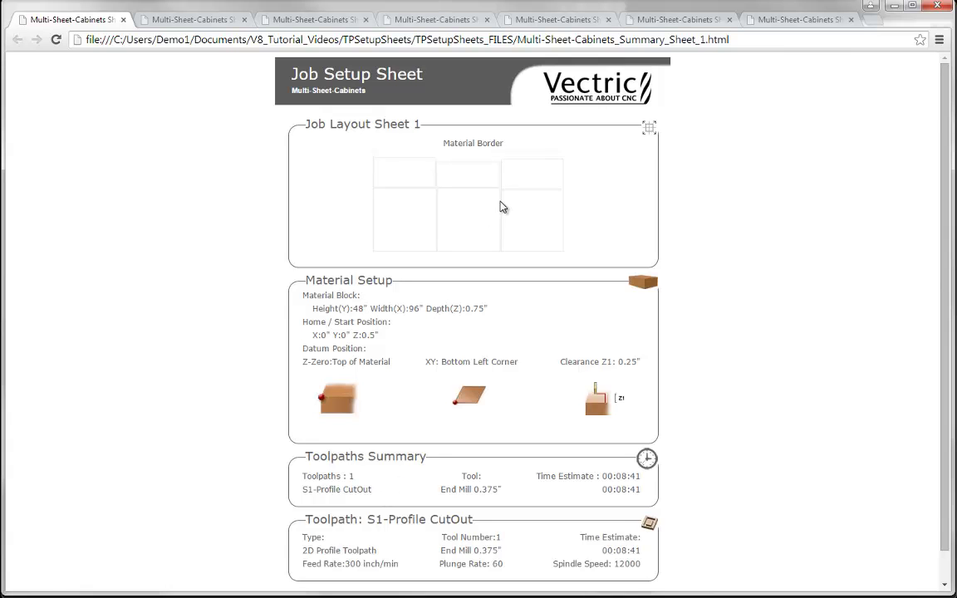
# Review the Sheet 2 job setup sheet, from its toolpaths summary to the individual sections ending with S2-Profile CutOut.
pyautogui.click(160, 17)
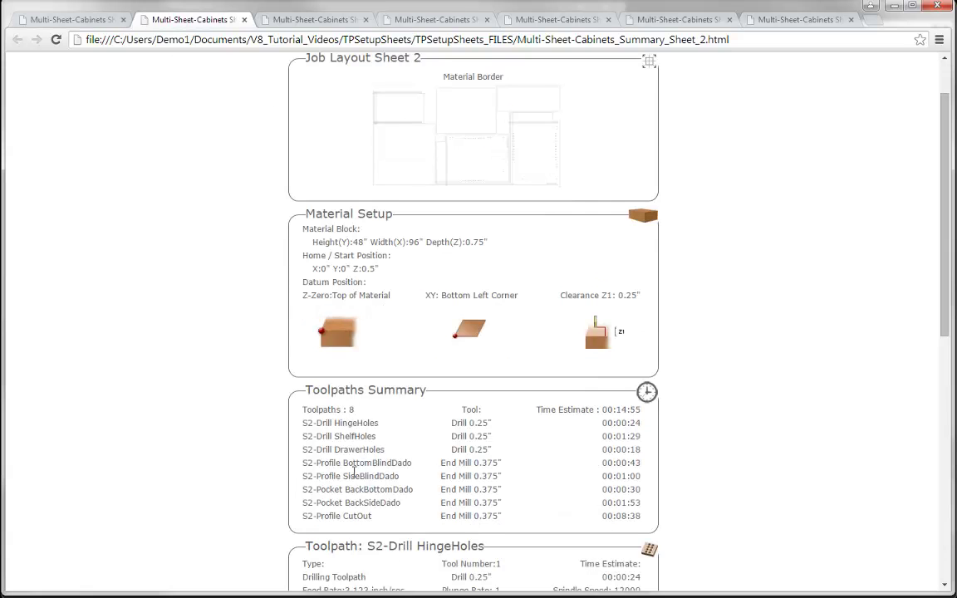
pyautogui.scroll(-2, 316, 437)
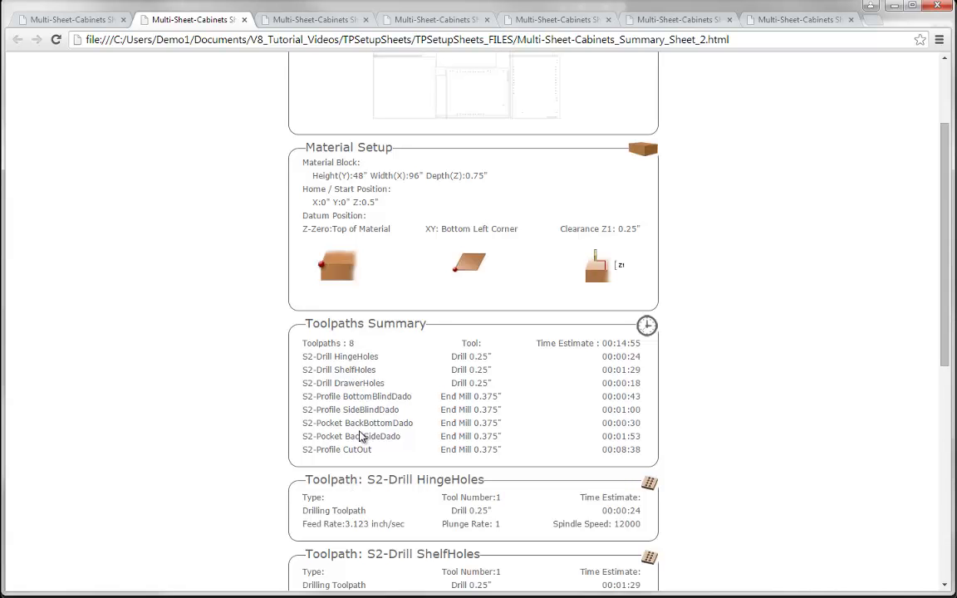
pyautogui.scroll(-5, 365, 439)
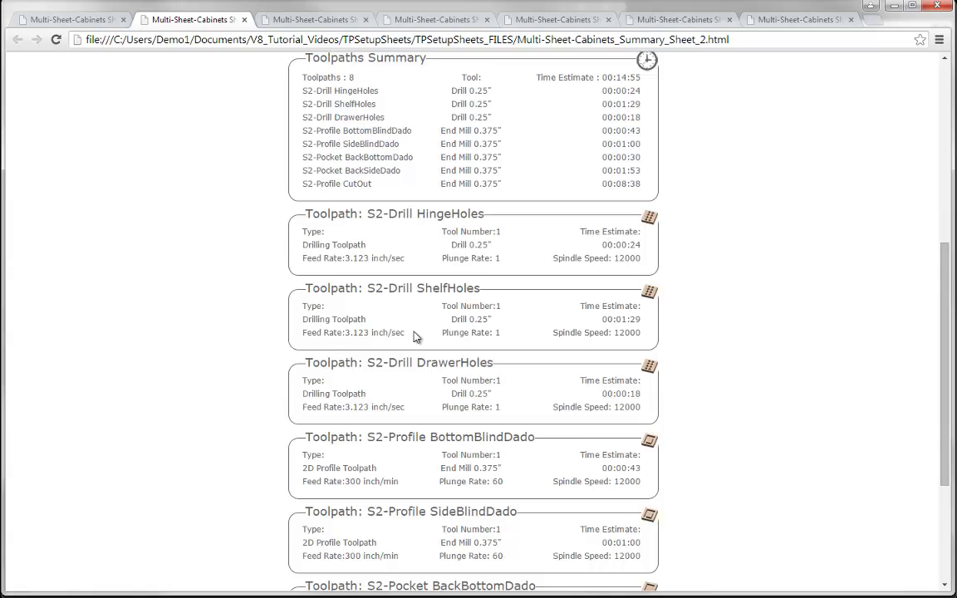
pyautogui.scroll(-4, 397, 258)
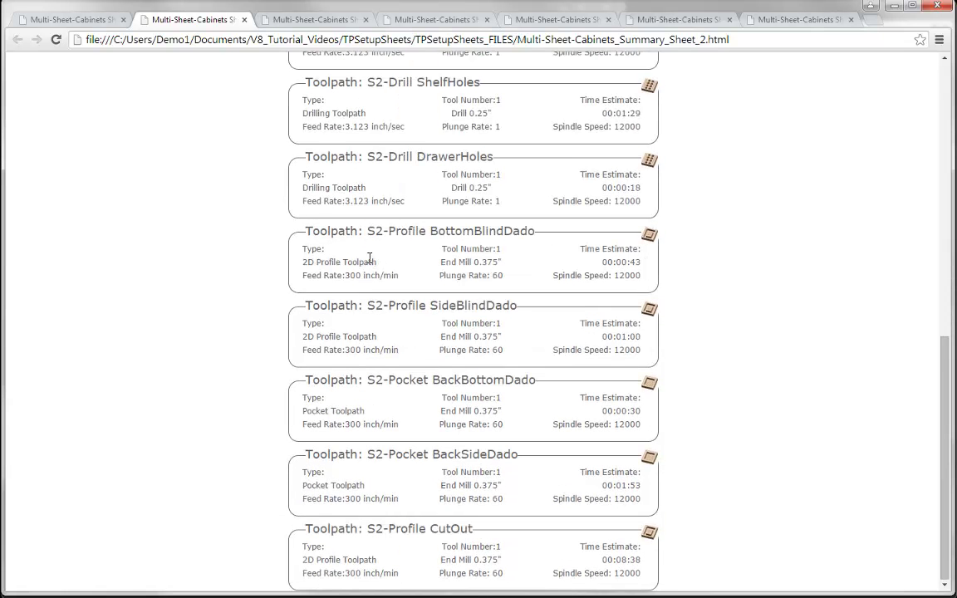
pyautogui.scroll(12, 370, 261)
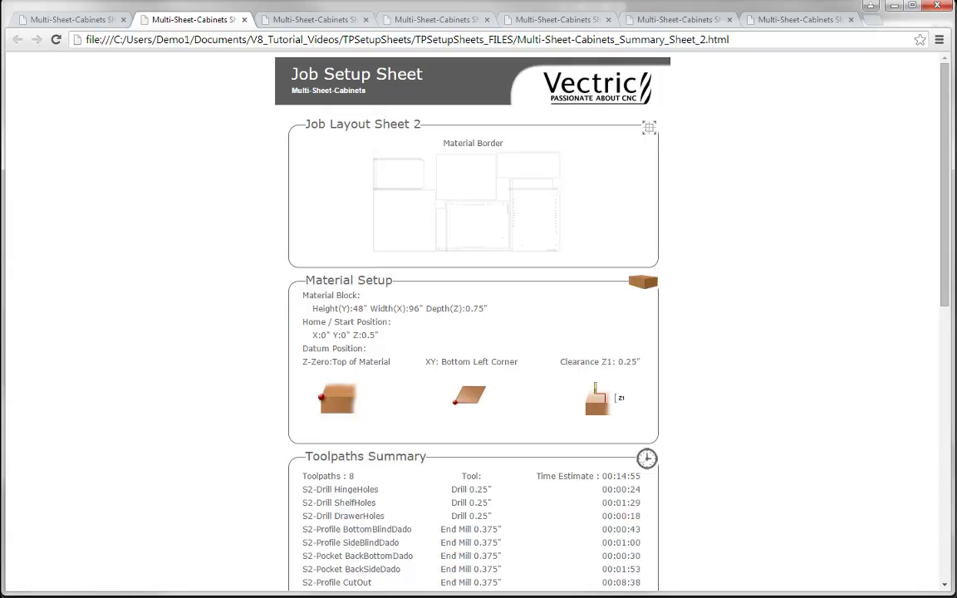
# Open the print preview for the Sheet 2 job setup sheet and inspect its page layout.
pyautogui.click(939, 39)
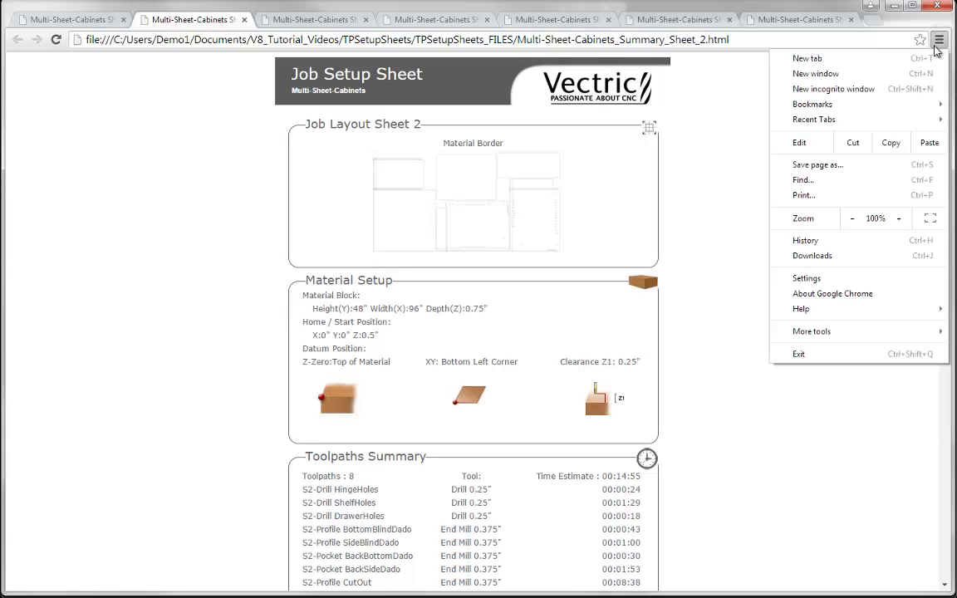
pyautogui.click(853, 199)
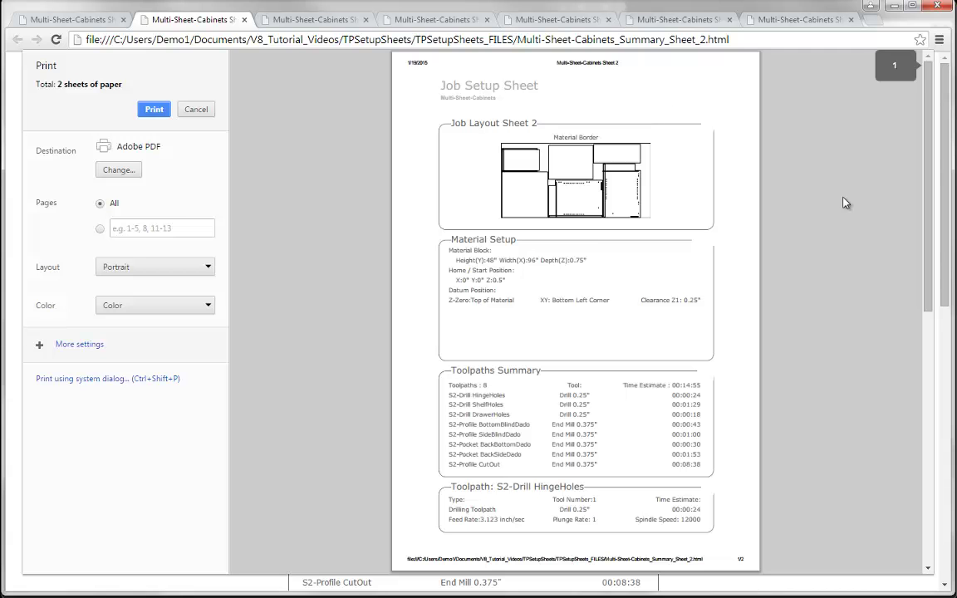
pyautogui.moveTo(924, 274); pyautogui.dragTo(921, 353)
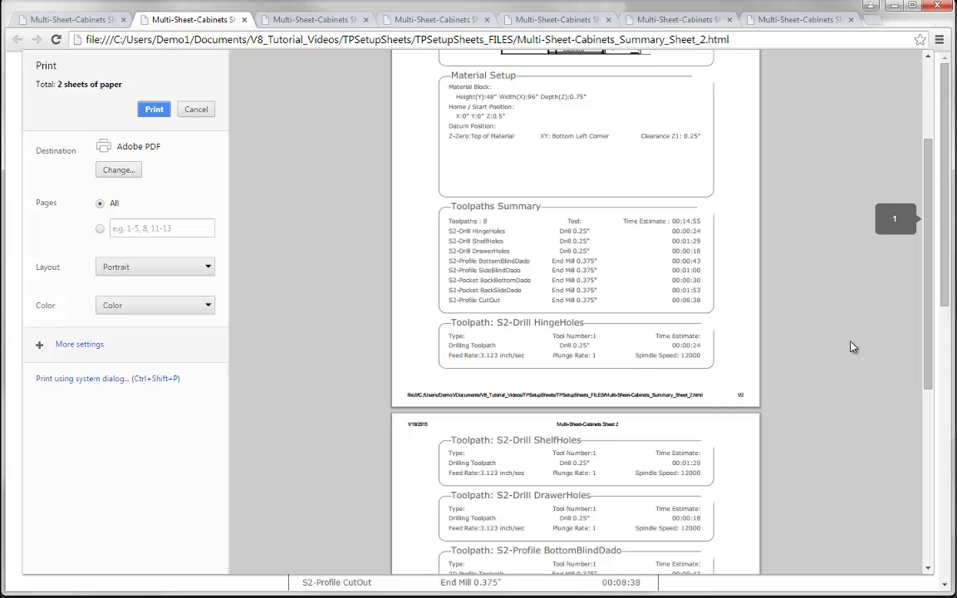
pyautogui.moveTo(929, 304); pyautogui.dragTo(927, 226)
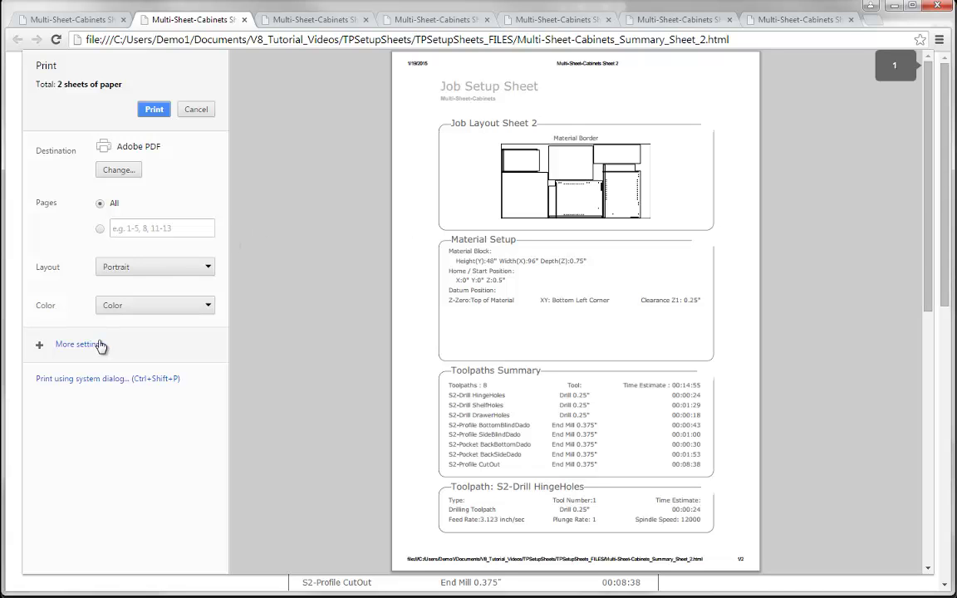
# Turn off headers and footers, enable background graphics and set the margins to None for the Sheet 2 printout, checking the preview.
pyautogui.click(63, 344)
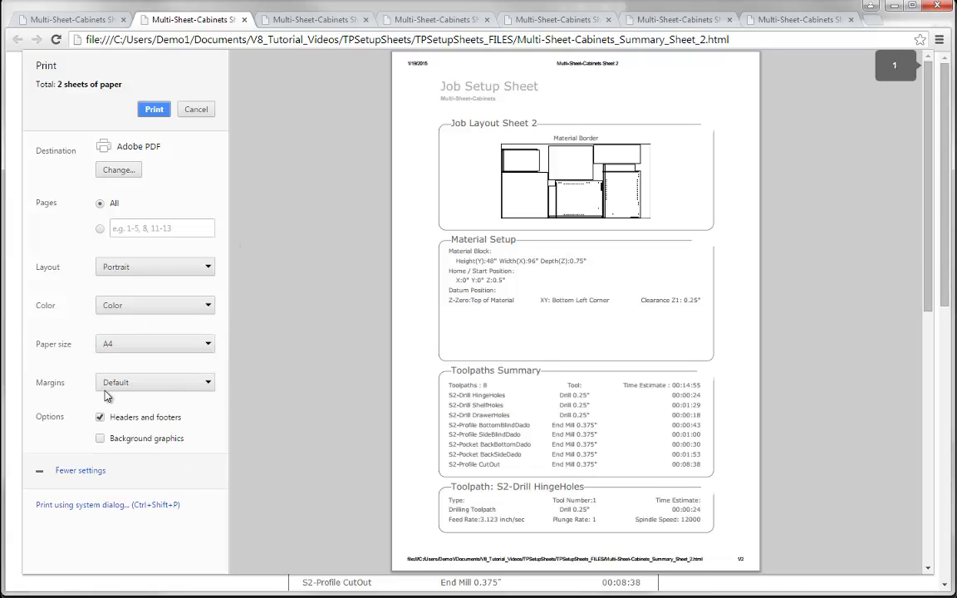
pyautogui.click(100, 418)
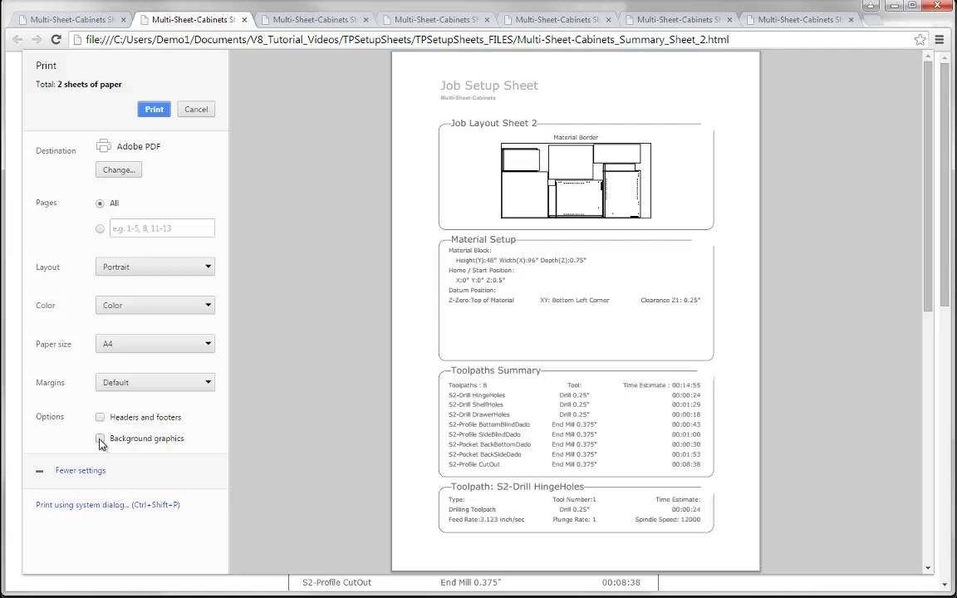
pyautogui.click(101, 439)
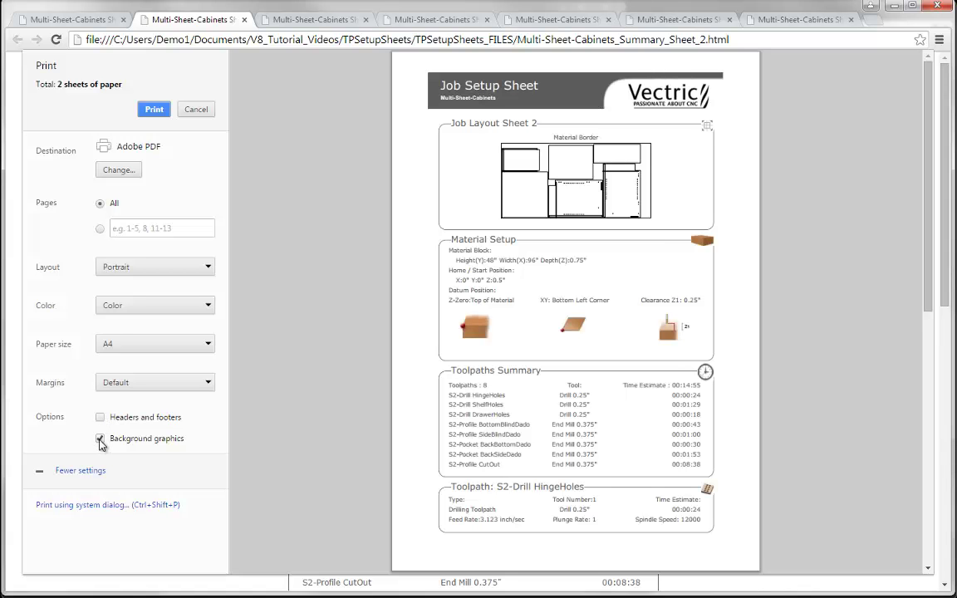
pyautogui.click(145, 384)
pyautogui.click(132, 407)
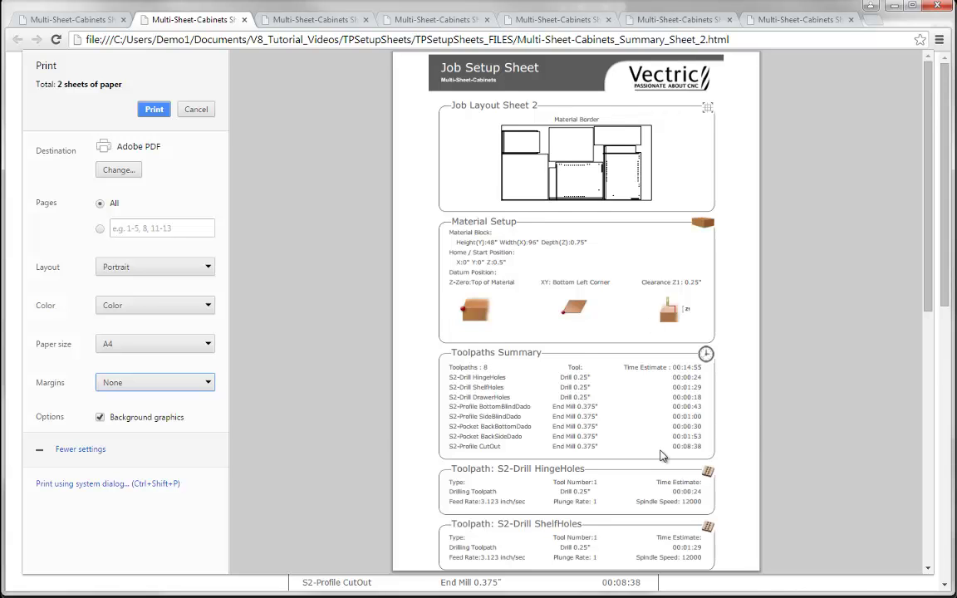
pyautogui.scroll(-3, 662, 455)
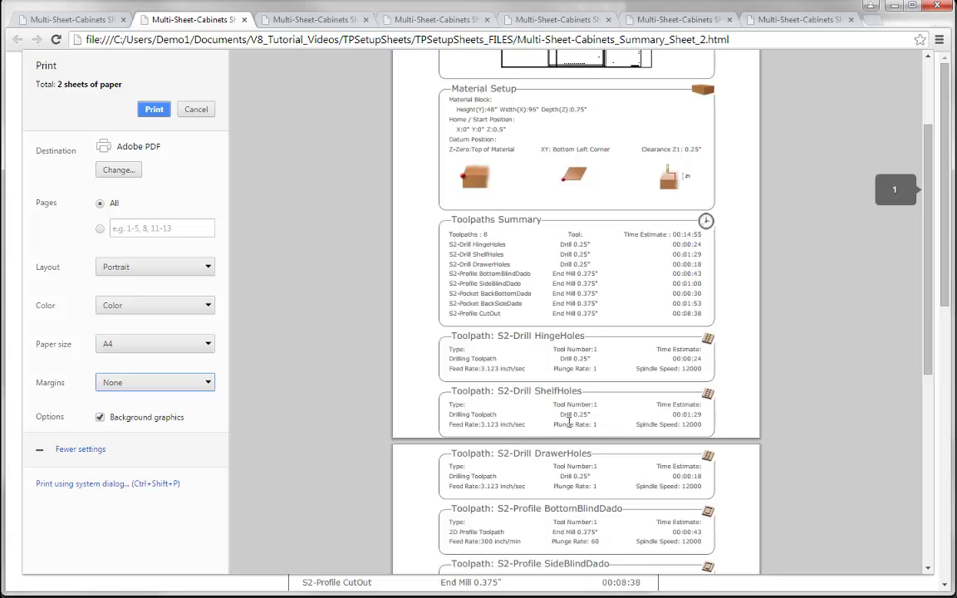
pyautogui.scroll(2, 550, 358)
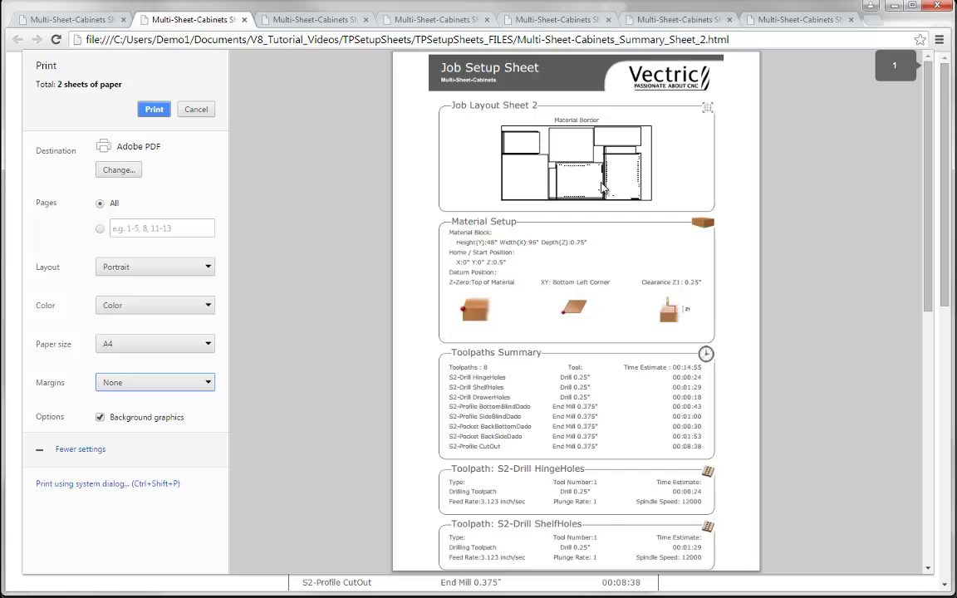
# Close Chrome and open Multi-Sheet-Cabinets_Summary_Sheet_1.html in Internet Explorer.
pyautogui.click(936, 7)
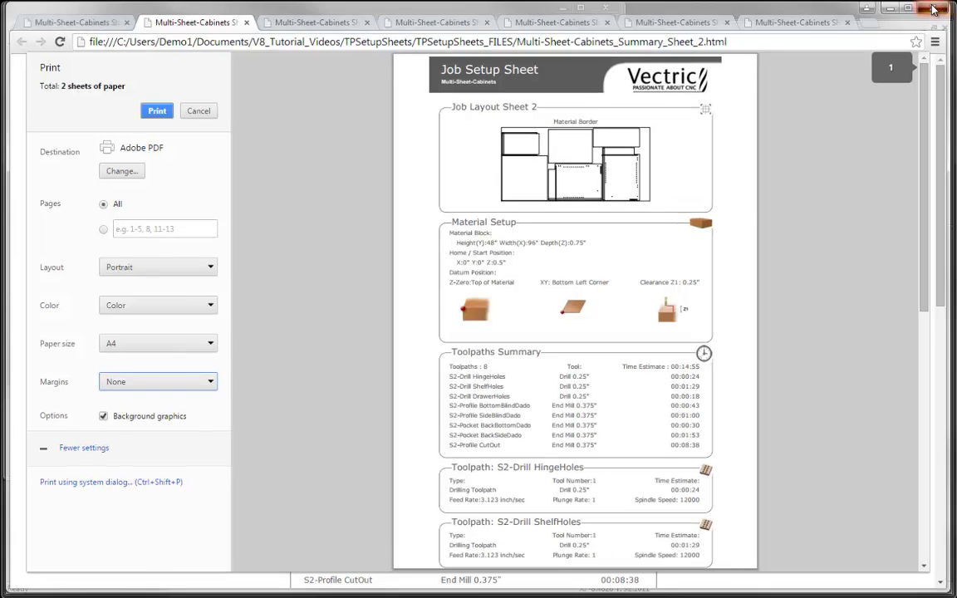
pyautogui.click(281, 308)
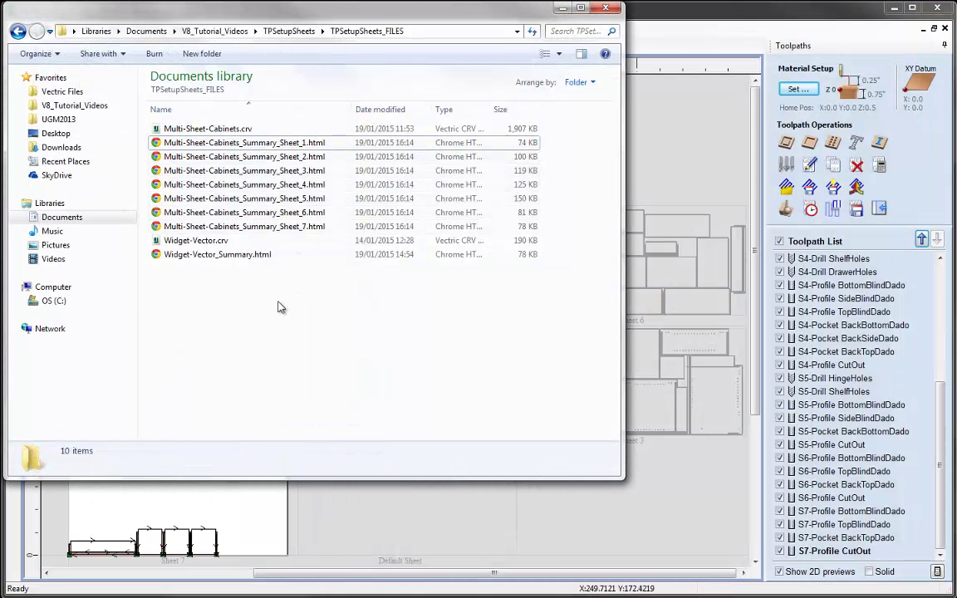
pyautogui.click(255, 147)
pyautogui.rightClick(255, 147)
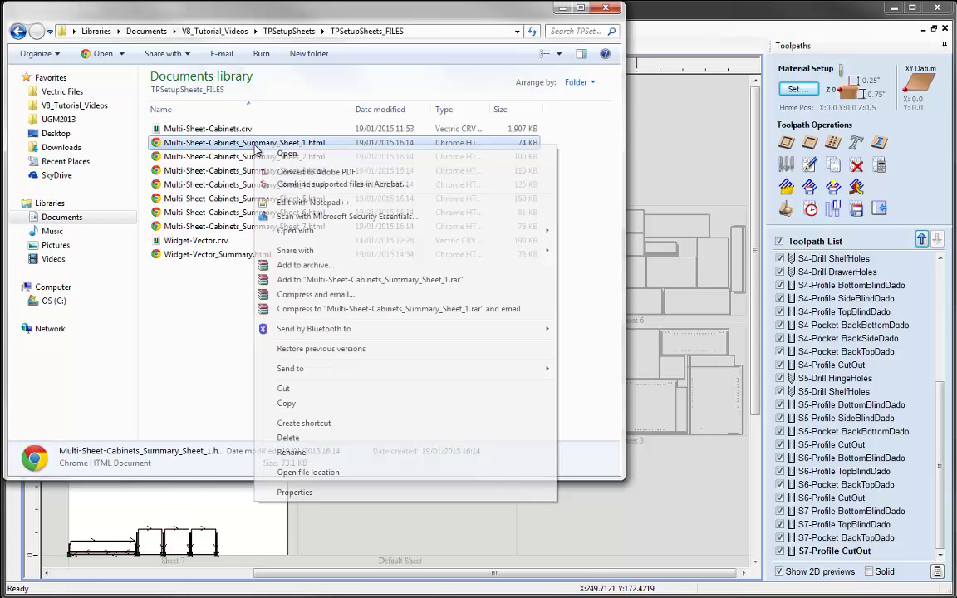
pyautogui.moveTo(382, 231)
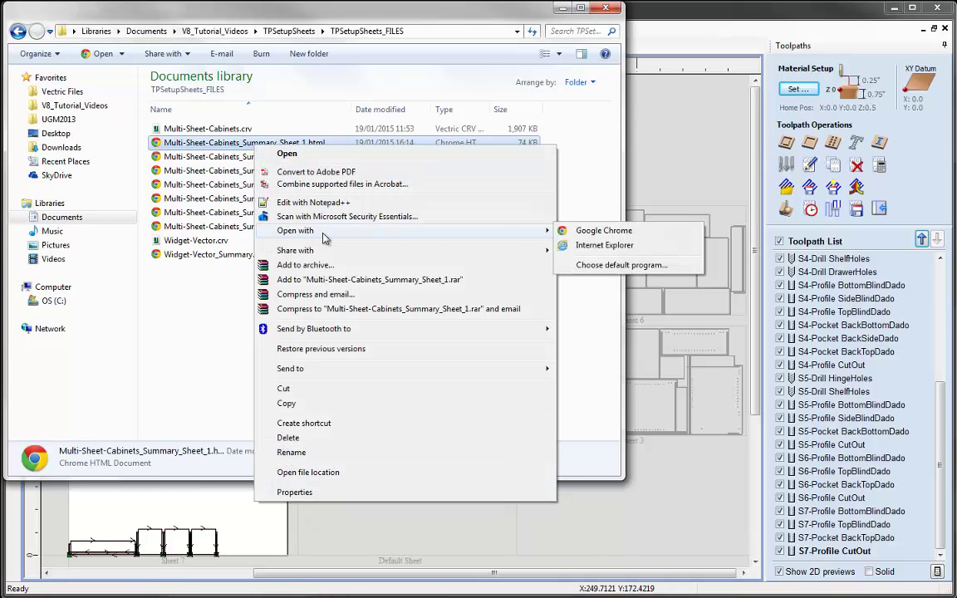
pyautogui.click(579, 245)
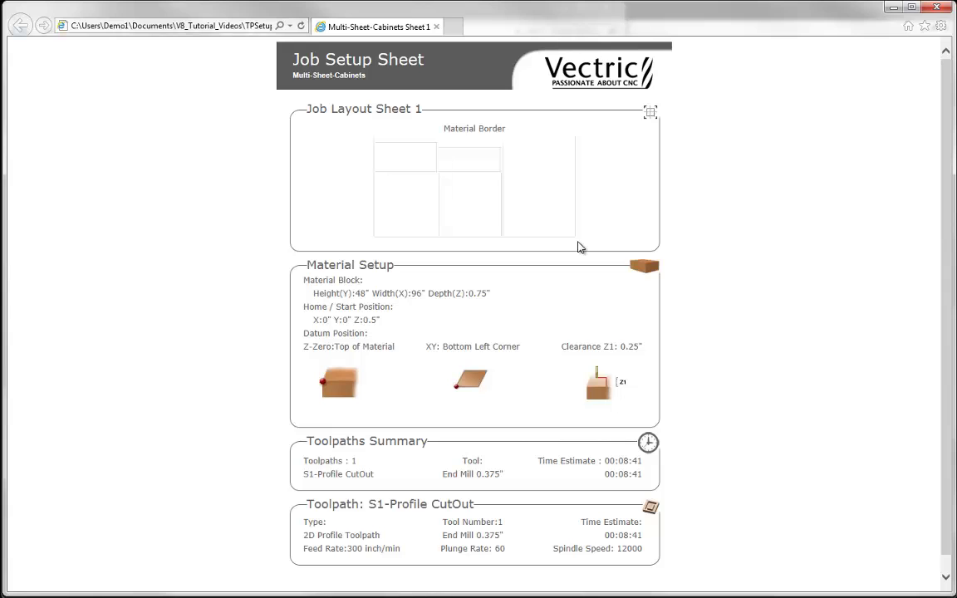
# Open the print preview for the Sheet 1 job setup sheet and enable printing of background colors and images.
pyautogui.click(941, 26)
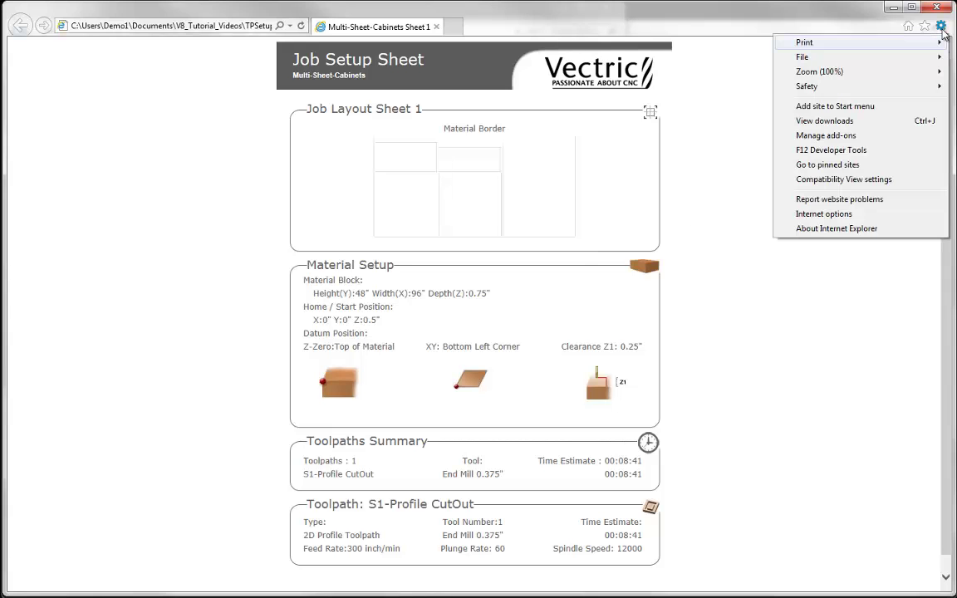
pyautogui.moveTo(922, 43)
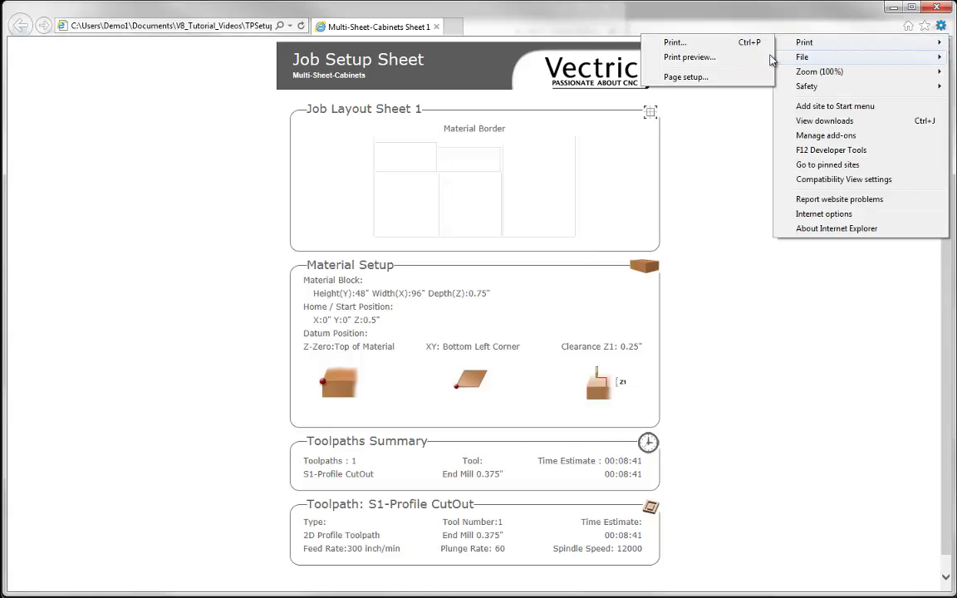
pyautogui.click(708, 61)
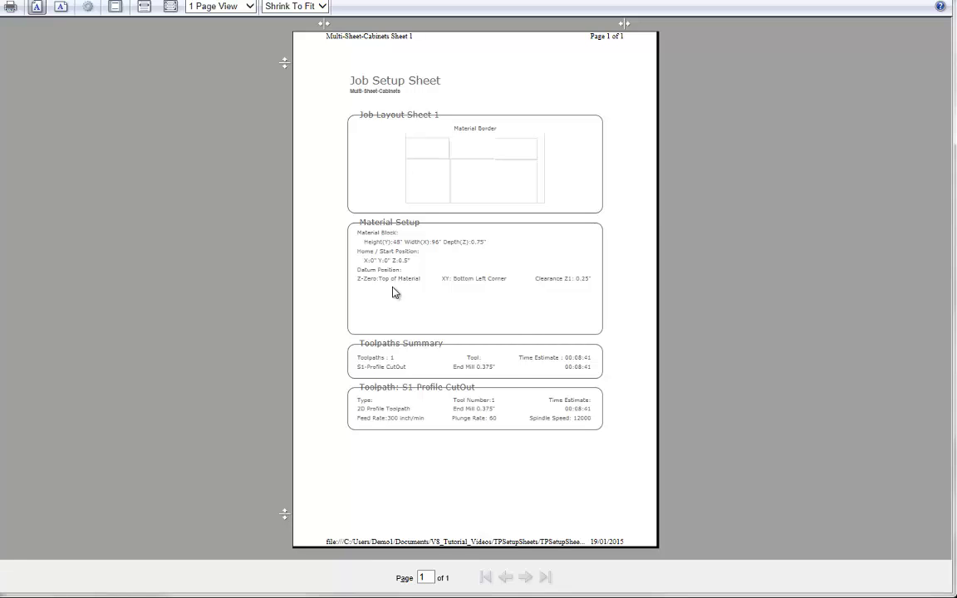
pyautogui.click(88, 7)
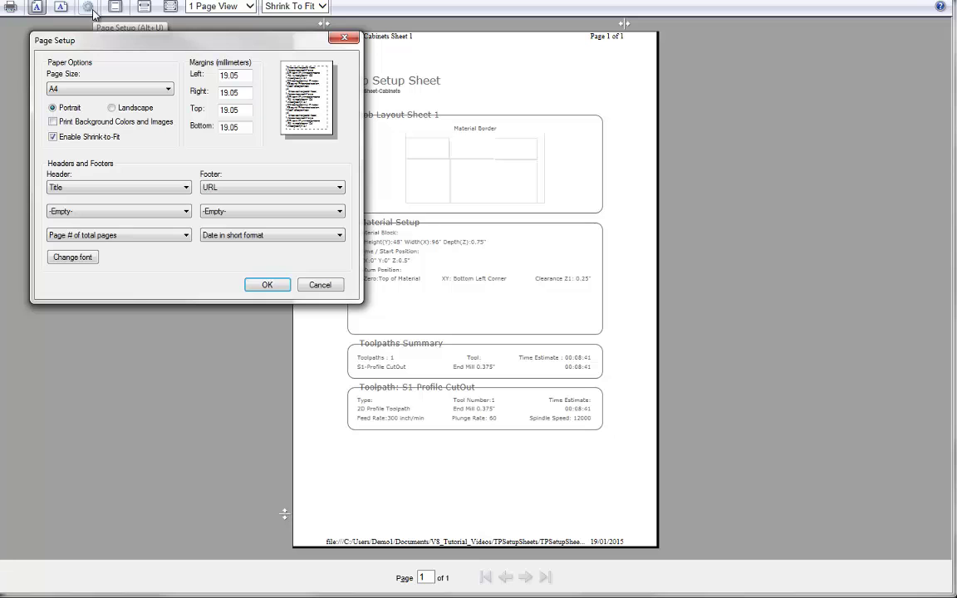
pyautogui.click(53, 123)
pyautogui.click(261, 289)
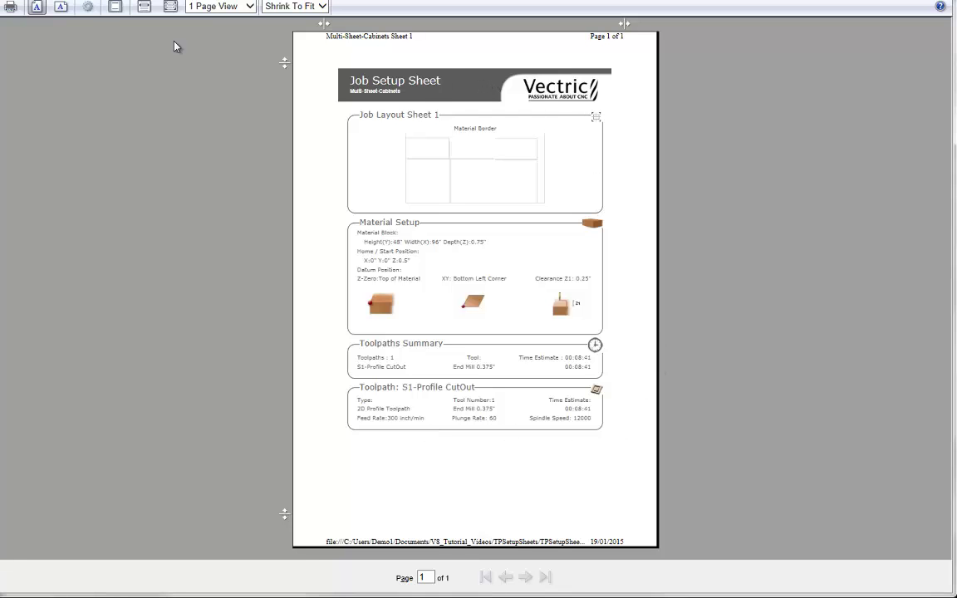
# Set the left, right, top and bottom page margins to 0 mm for the Sheet 1 printout.
pyautogui.click(87, 6)
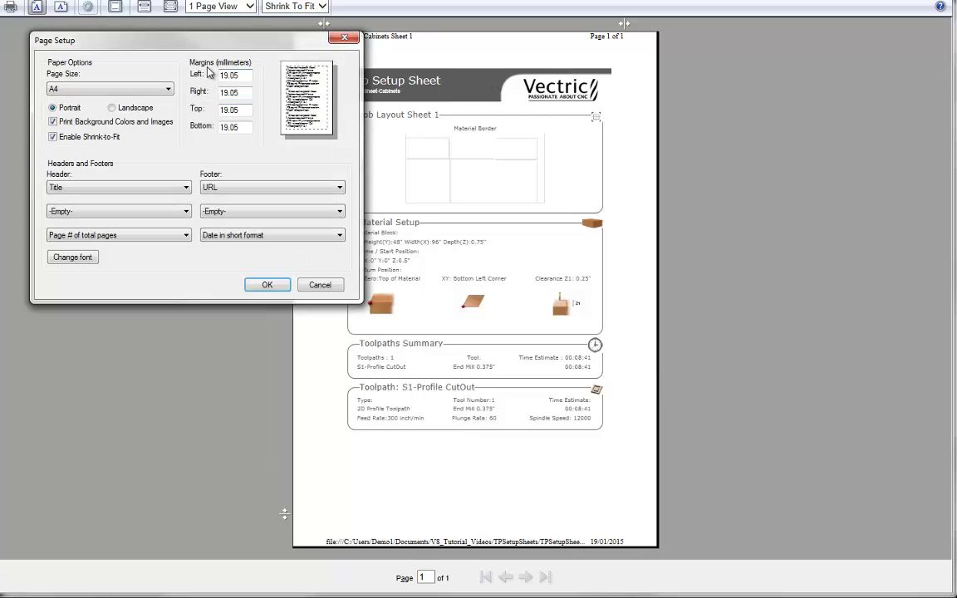
pyautogui.moveTo(244, 76); pyautogui.dragTo(185, 73)
pyautogui.write('0')
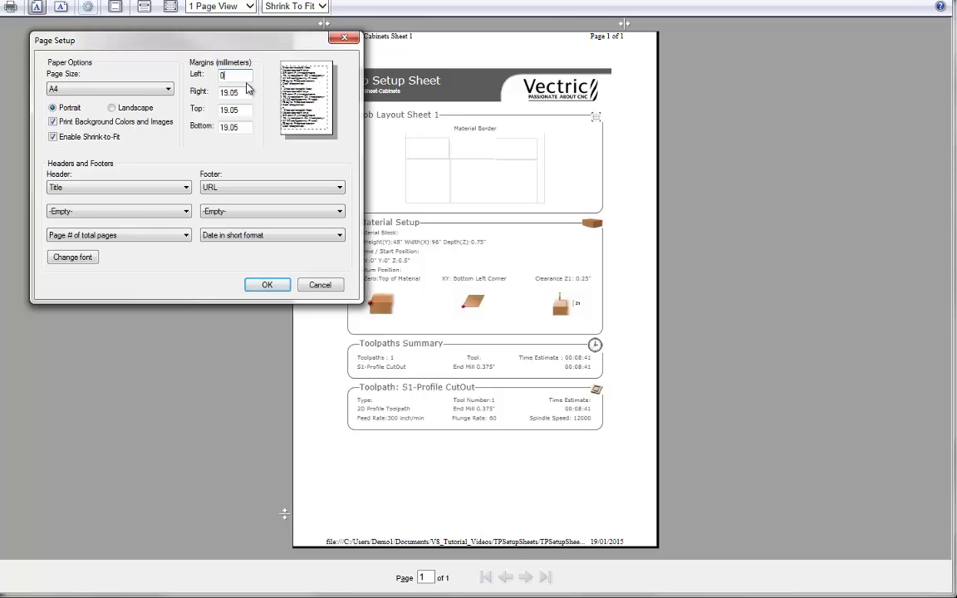
pyautogui.moveTo(244, 92); pyautogui.dragTo(189, 92)
pyautogui.write('0')
pyautogui.write('0')
pyautogui.moveTo(242, 110); pyautogui.dragTo(195, 131)
pyautogui.write('0')
pyautogui.click(264, 285)
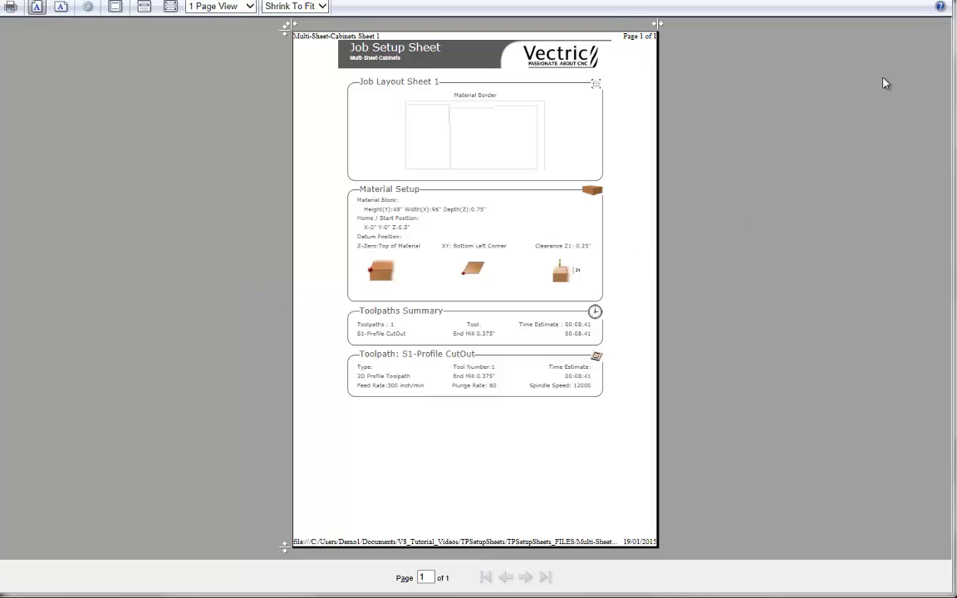
# Close the print preview and Internet Explorer, and open Multi-Sheet-Cabinets_Summary_Sheet_1.html in Firefox.
pyautogui.click(931, 10)
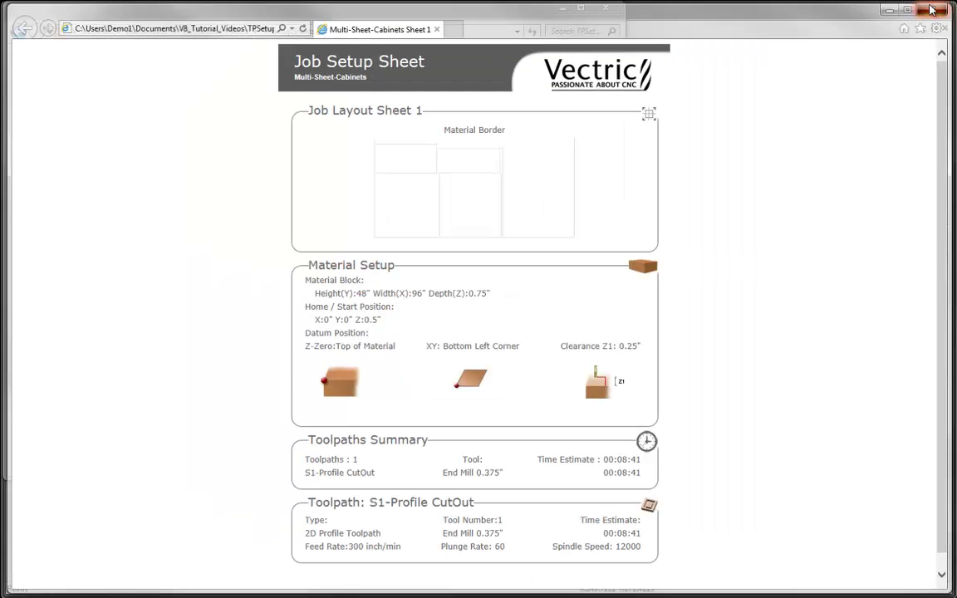
pyautogui.click(931, 10)
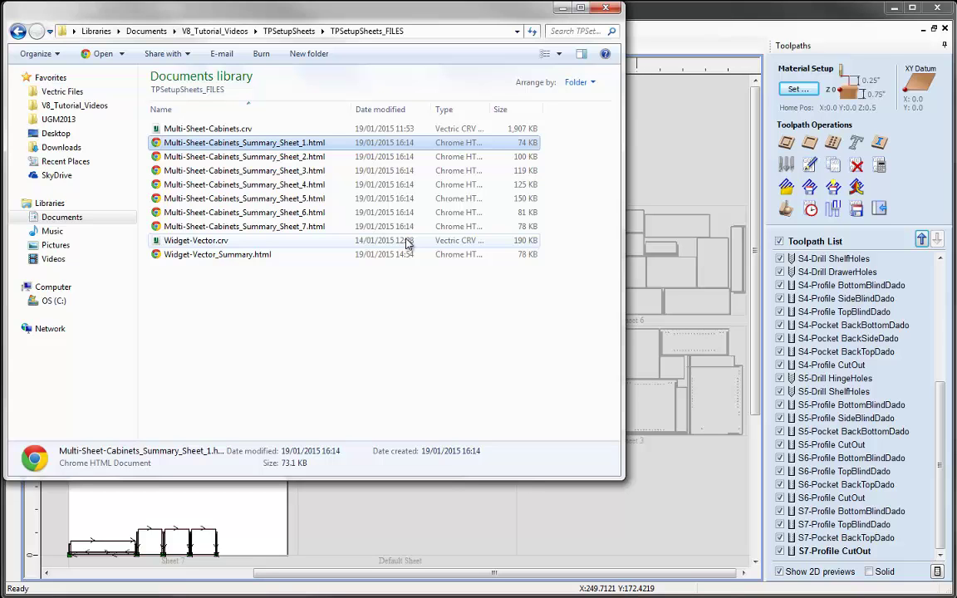
pyautogui.rightClick(309, 146)
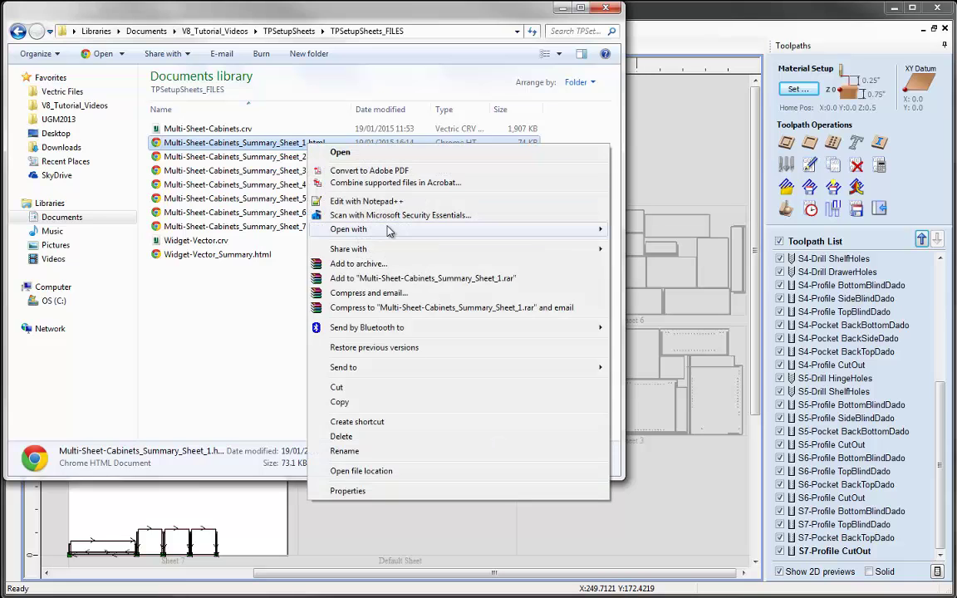
pyautogui.moveTo(509, 237)
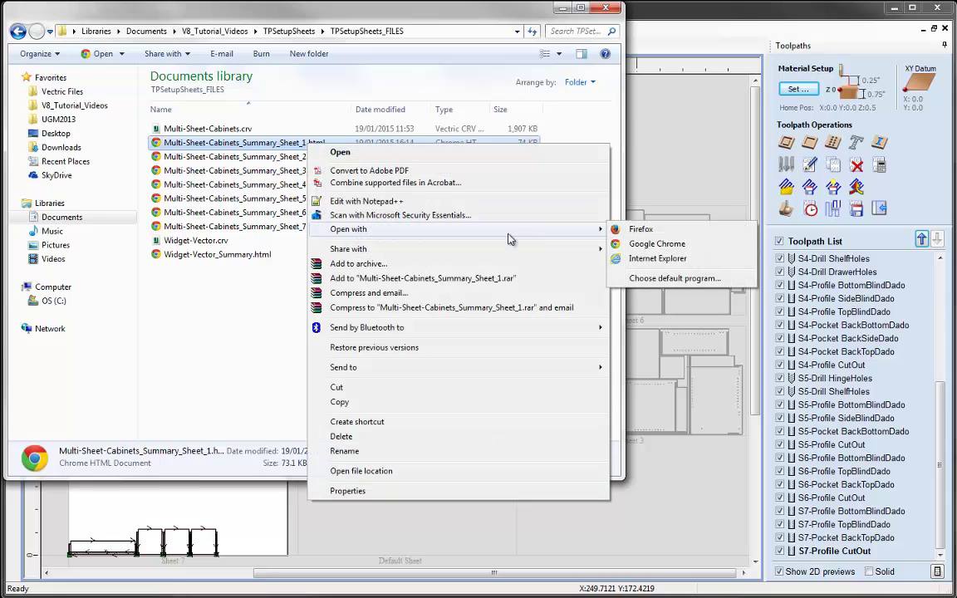
pyautogui.click(651, 232)
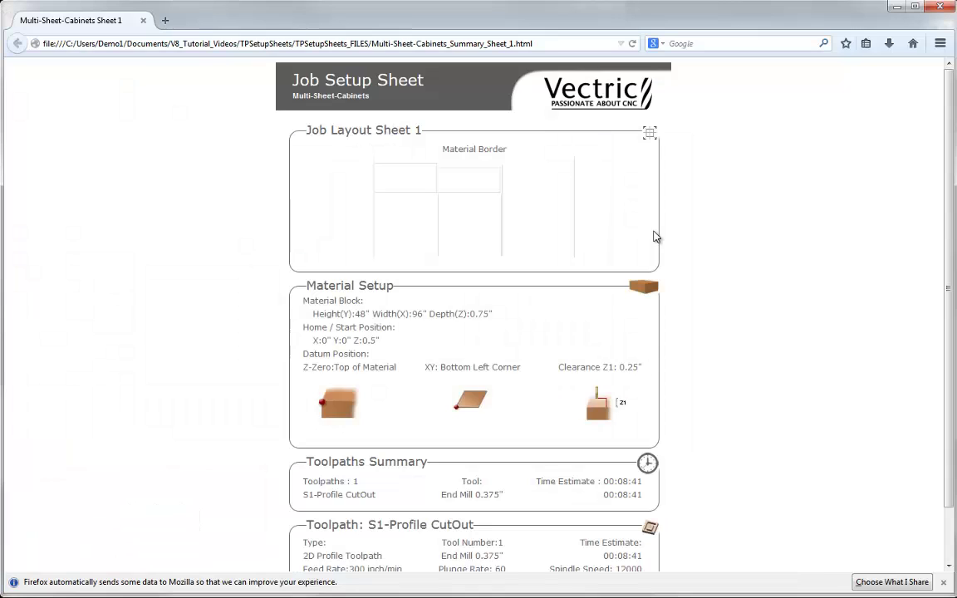
# Open Firefox's print preview for the Sheet 1 job setup sheet and inspect the whole page layout.
pyautogui.click(941, 45)
pyautogui.click(792, 189)
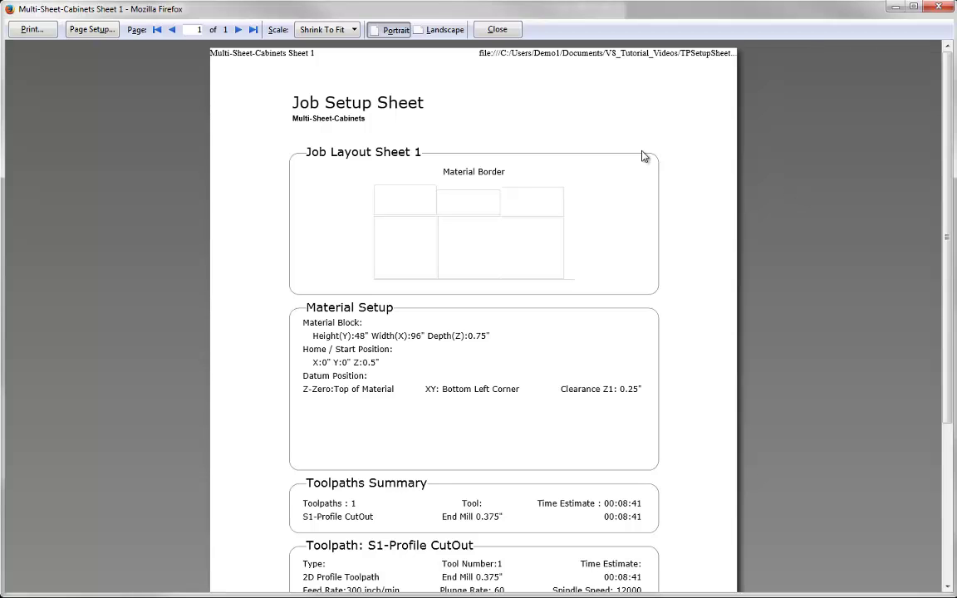
pyautogui.scroll(-2, 489, 274)
pyautogui.scroll(-3, 488, 274)
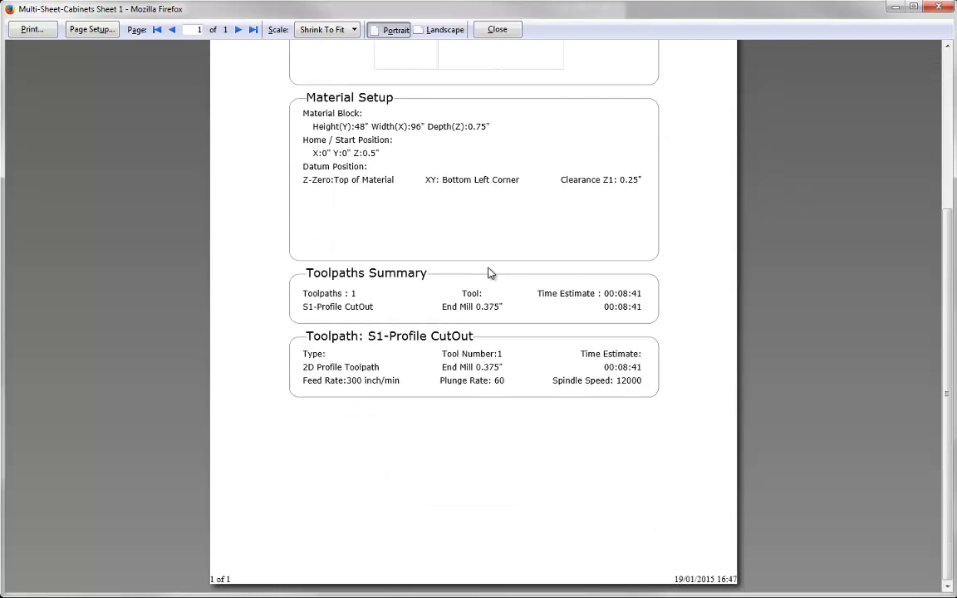
pyautogui.scroll(5, 488, 273)
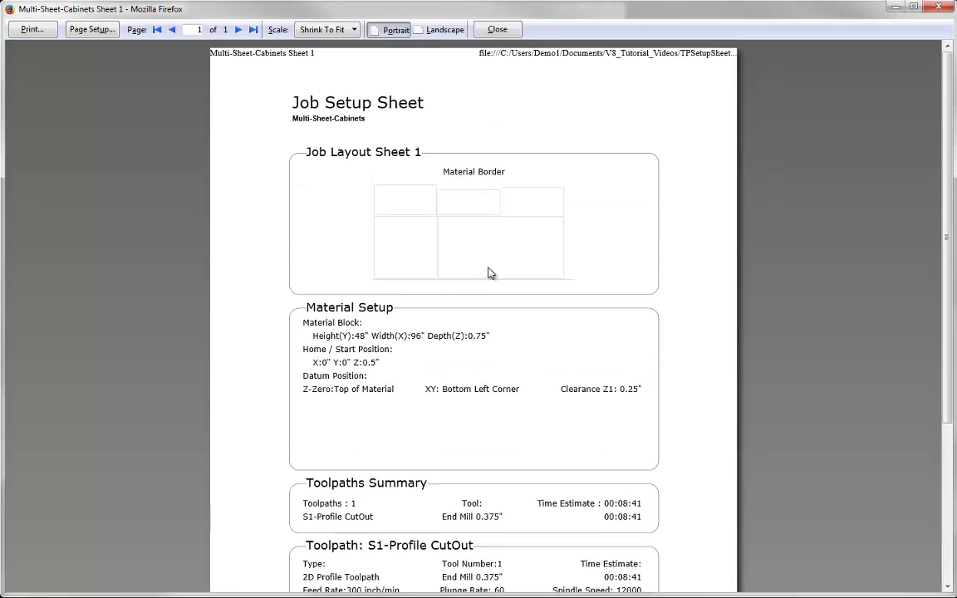
# Enable printing of background colours and images in the page setup and check the updated Sheet 1 preview.
pyautogui.click(93, 30)
pyautogui.click(45, 156)
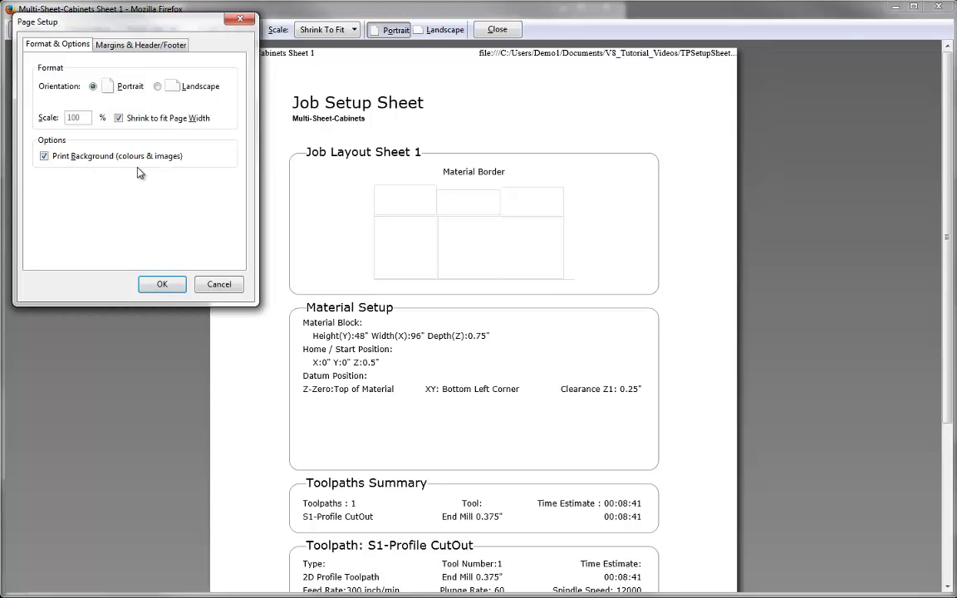
pyautogui.click(159, 284)
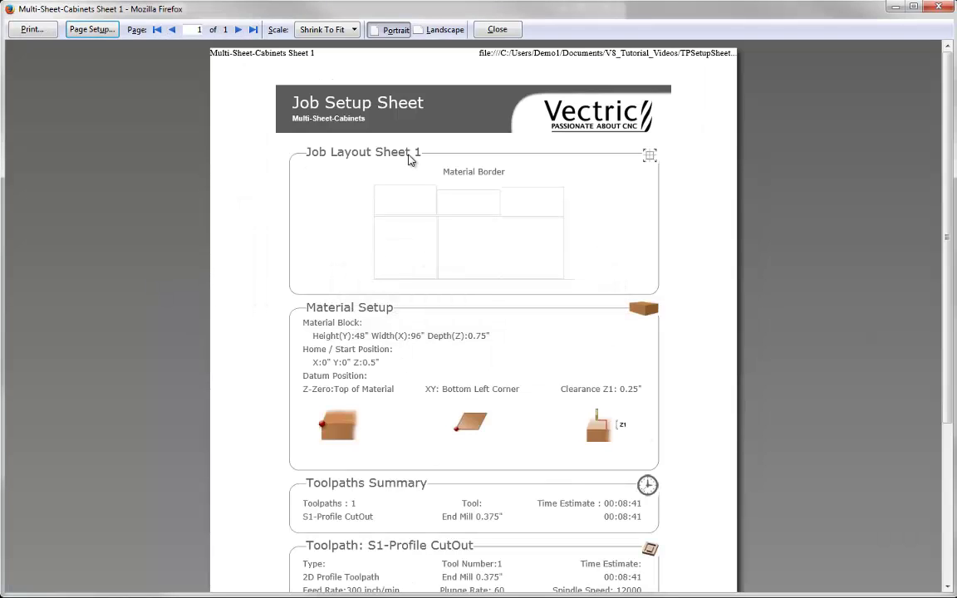
pyautogui.scroll(-5, 537, 257)
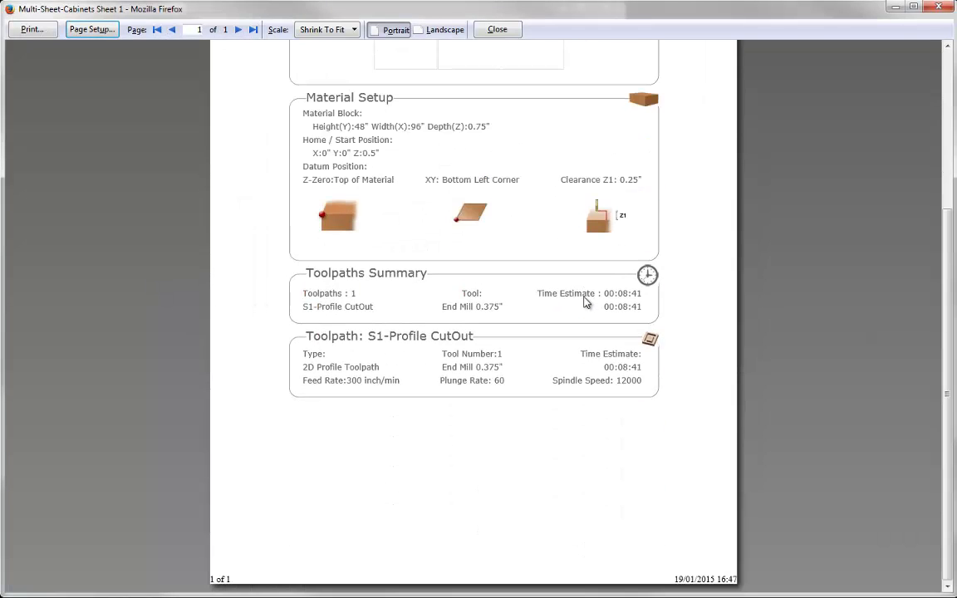
pyautogui.scroll(5, 584, 302)
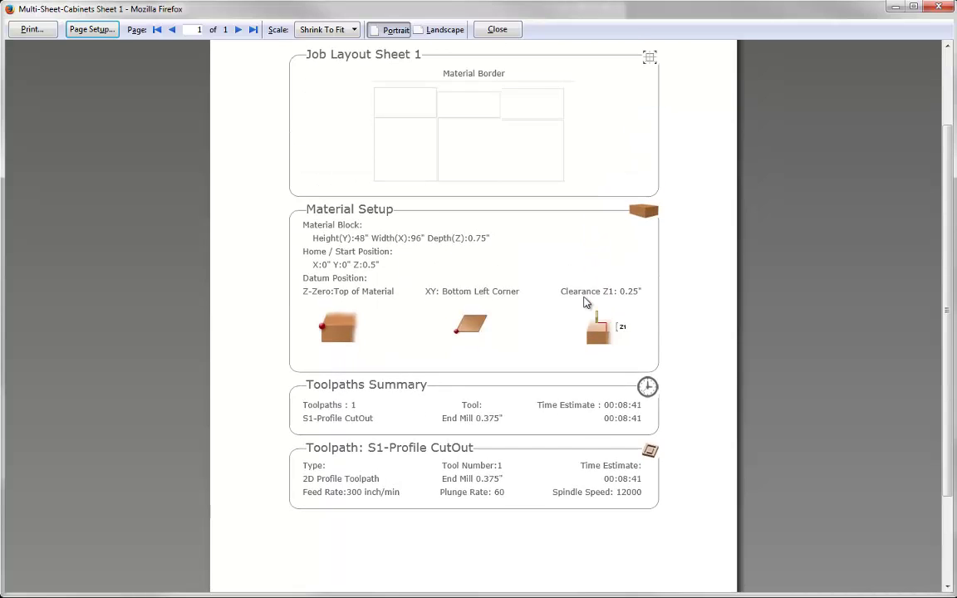
# Close the print preview and Firefox, and minimize the file explorer window to return to the Multi-Sheet-Cabinets job in Vectric.
pyautogui.click(937, 8)
pyautogui.click(937, 8)
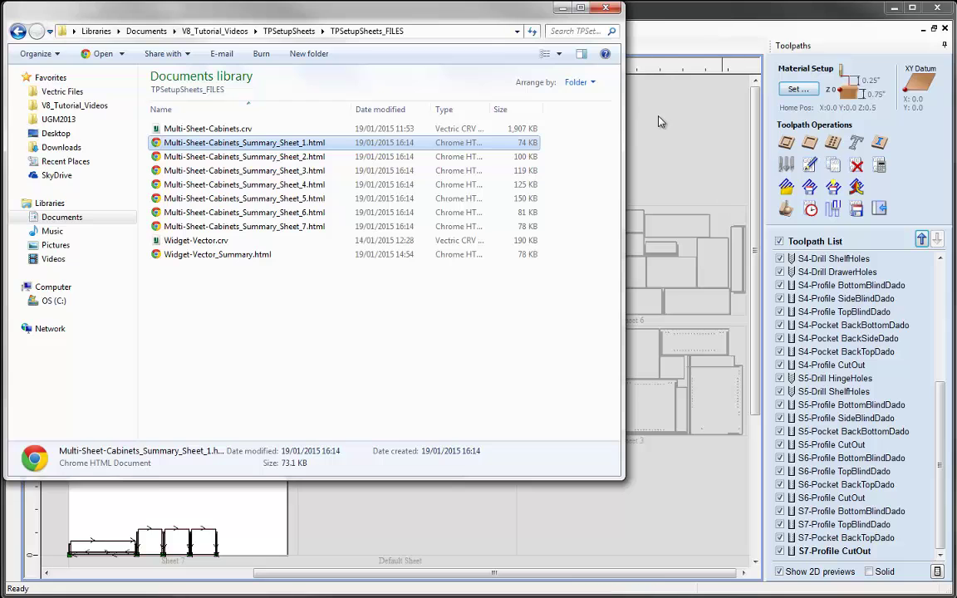
pyautogui.click(563, 9)
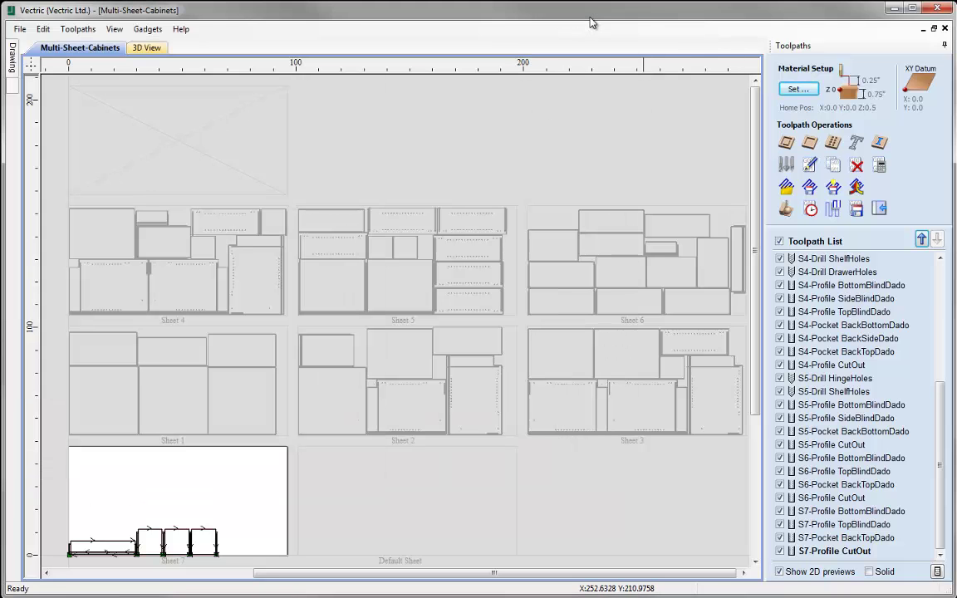